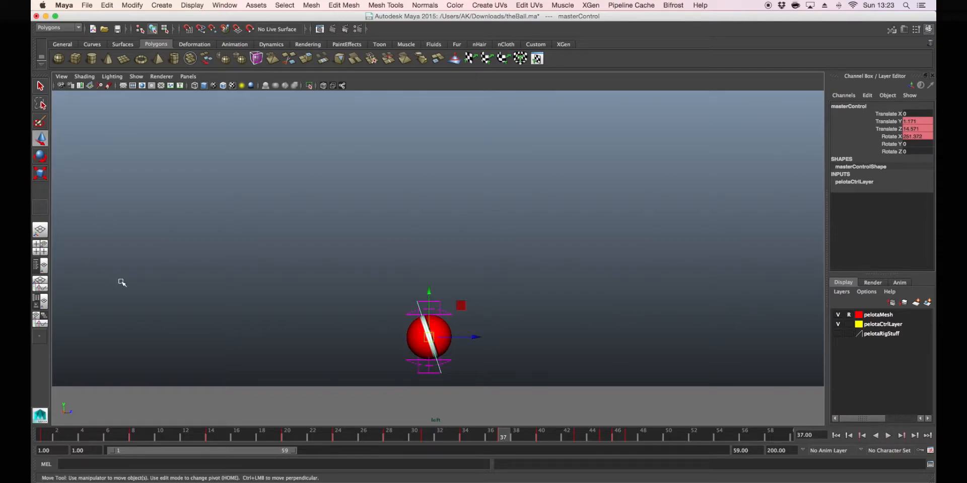
Step: Show the Graph Editor below the viewport and insert a key on the Translate Z curve at frame 37
{"action": "left_click", "coordinate": [45, 290]}
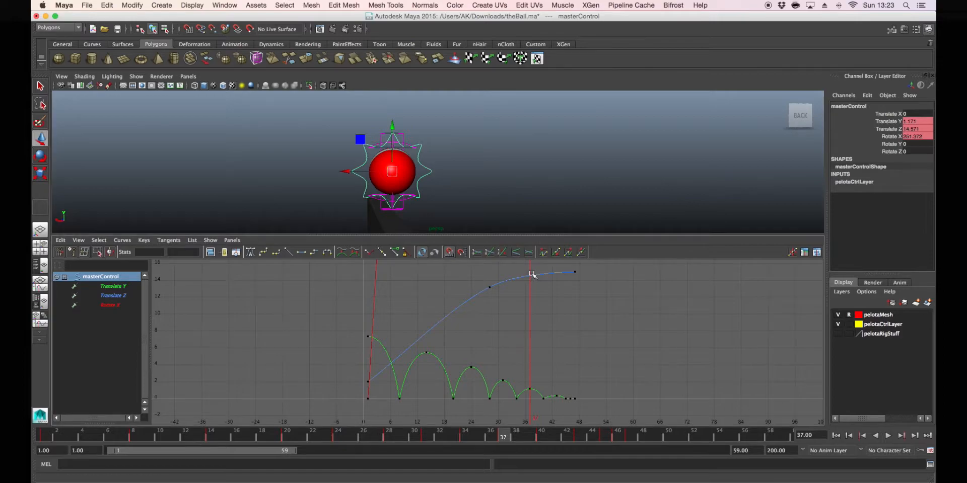
{"action": "left_click", "coordinate": [532, 275]}
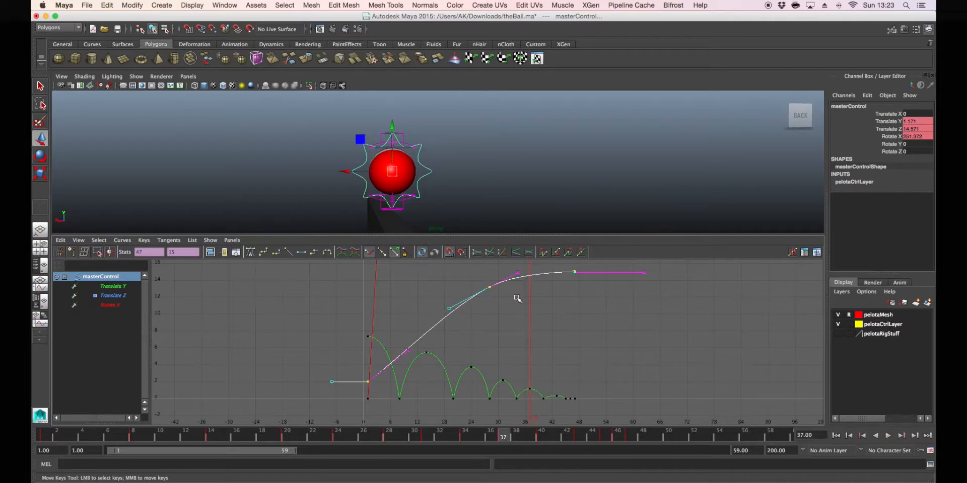
{"action": "right_click", "coordinate": [537, 277]}
{"action": "left_click", "coordinate": [539, 279]}
{"action": "left_click", "coordinate": [533, 288]}
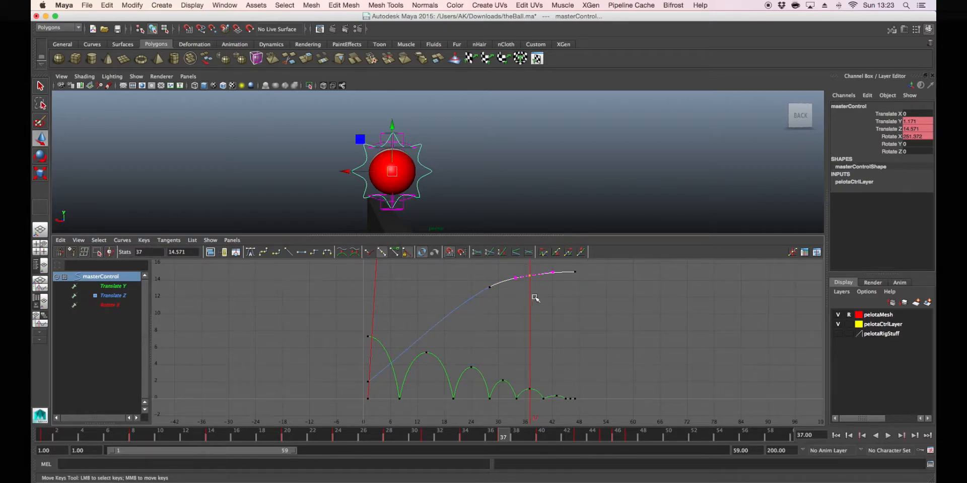
Step: Delete the Translate Z key at frame 28 and lower the frame 37 key to about 12.844
{"action": "left_click_drag", "start_coordinate": [479, 278], "coordinate": [499, 313]}
{"action": "key", "text": "Delete"}
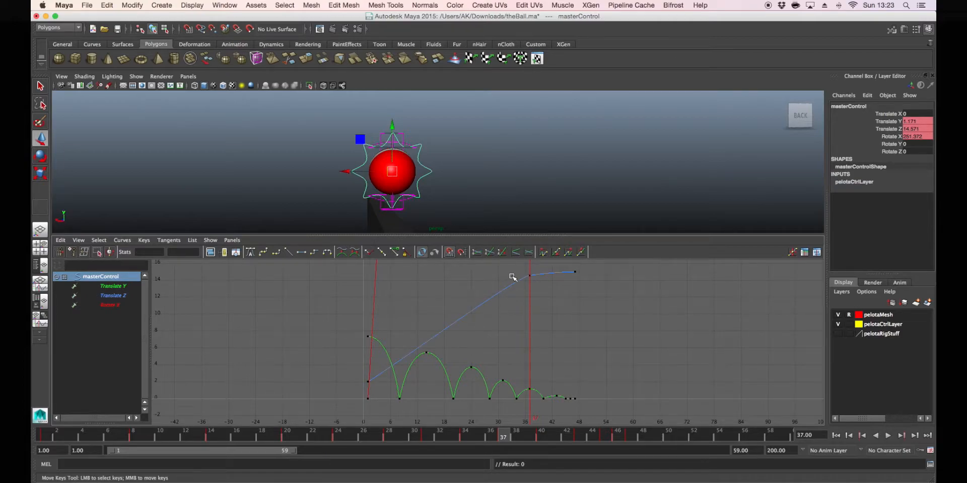
{"action": "left_click_drag", "start_coordinate": [535, 282], "coordinate": [536, 283]}
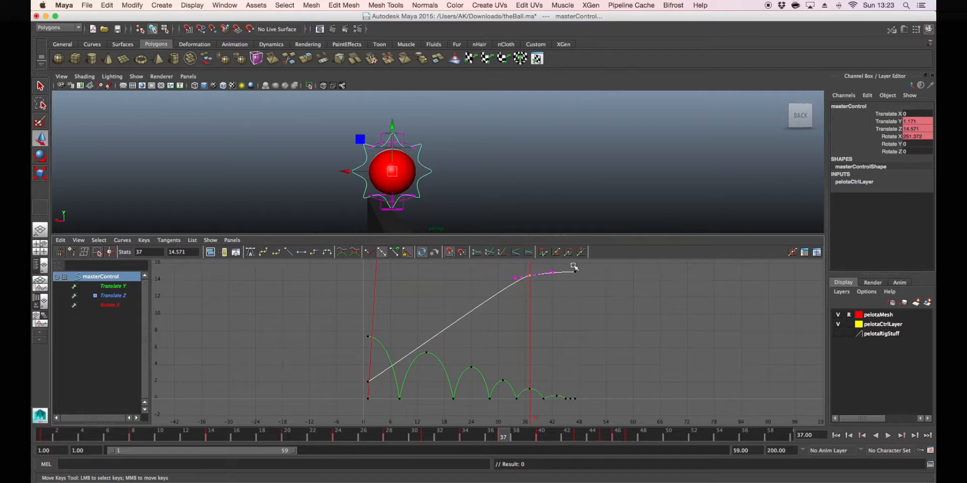
{"action": "middle_click_drag", "start_coordinate": [528, 280], "coordinate": [534, 297]}
{"action": "left_click_drag", "start_coordinate": [505, 275], "coordinate": [555, 305]}
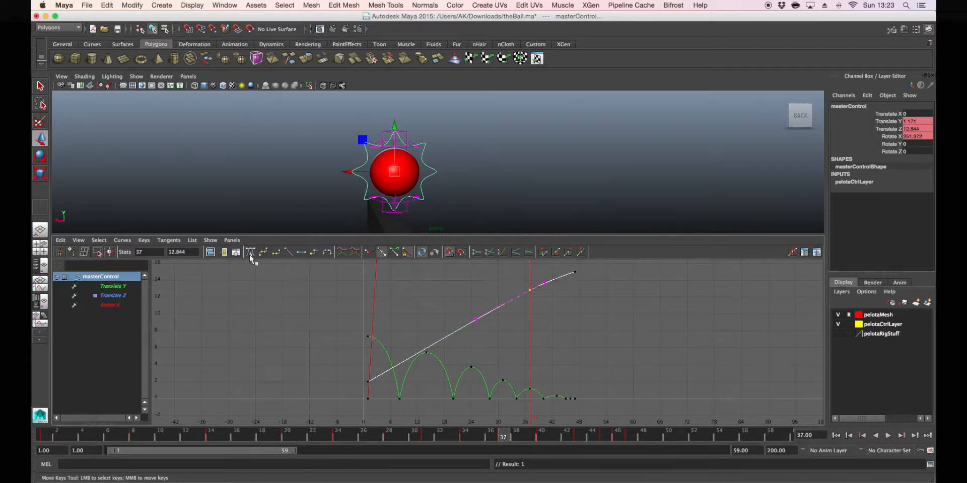
Step: Give the last Translate Z key auto tangents and raise the frame 37 key to about 13.179
{"action": "left_click_drag", "start_coordinate": [567, 262], "coordinate": [593, 288]}
{"action": "left_click", "coordinate": [253, 252]}
{"action": "left_click", "coordinate": [532, 306]}
{"action": "left_click_drag", "start_coordinate": [516, 278], "coordinate": [554, 304]}
{"action": "middle_click_drag", "start_coordinate": [536, 290], "coordinate": [534, 291]}
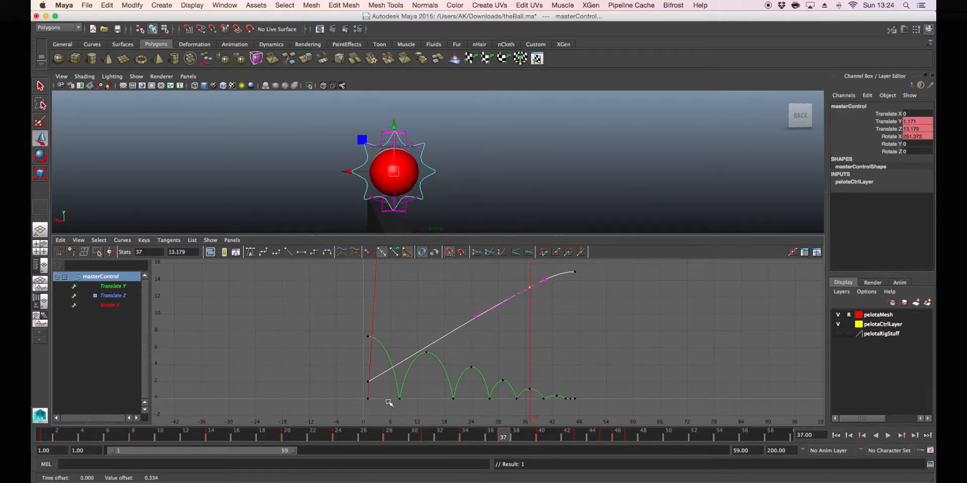
Step: Switch the viewport to the left view and scrub the ball's animation, ending on frame 36
{"action": "key", "text": "space"}
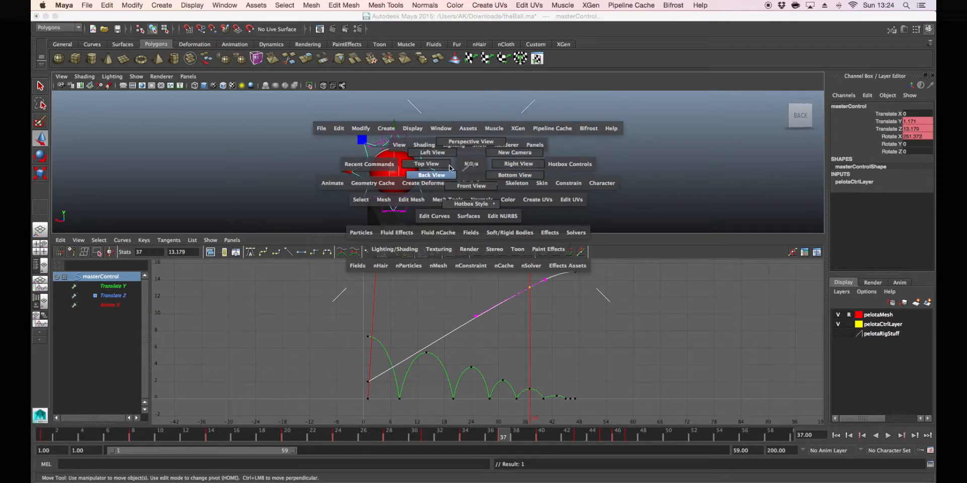
{"action": "left_click_drag", "start_coordinate": [457, 172], "coordinate": [432, 152]}
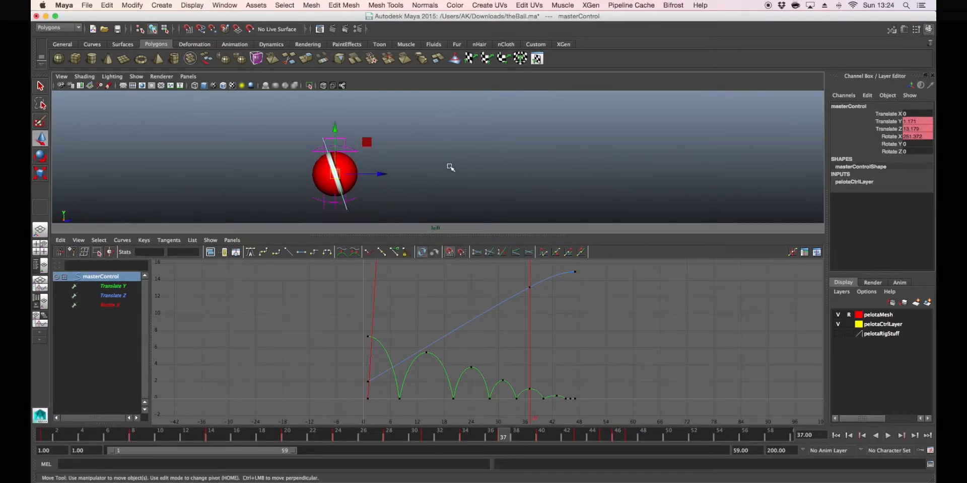
{"action": "middle_click_drag", "start_coordinate": [449, 166], "coordinate": [434, 136], "text": "alt"}
{"action": "left_click_drag", "start_coordinate": [380, 436], "coordinate": [490, 440]}
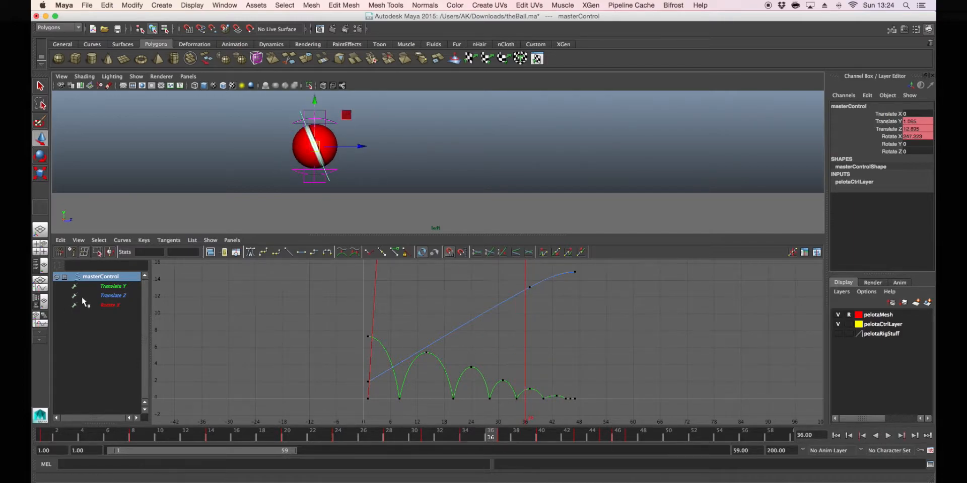
Step: Isolate the Translate Y curve and adjust the in and out tangent lengths of the bounce peak key at frame 37
{"action": "left_click", "coordinate": [117, 287]}
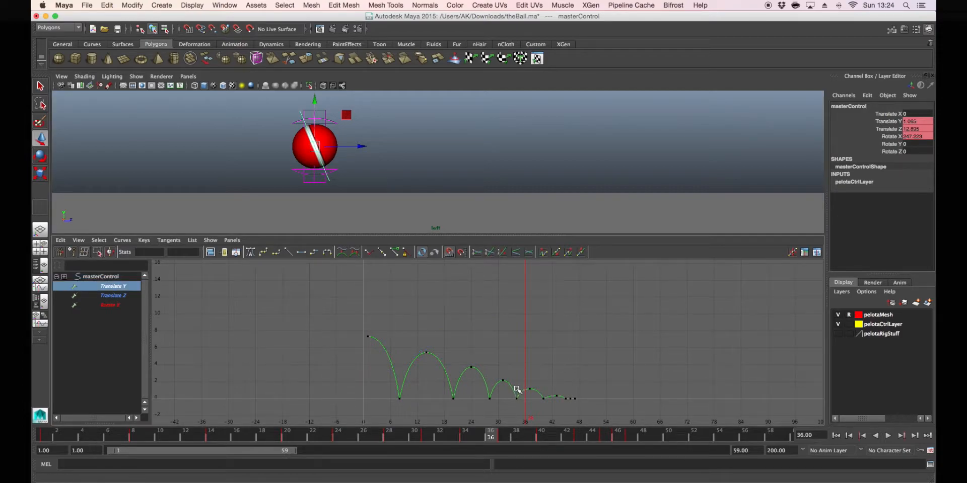
{"action": "left_click_drag", "start_coordinate": [513, 371], "coordinate": [548, 400]}
{"action": "key", "text": "f"}
{"action": "left_click", "coordinate": [488, 338]}
{"action": "left_click_drag", "start_coordinate": [407, 339], "coordinate": [407, 338]}
{"action": "mouse_move", "coordinate": [407, 339]}
{"action": "middle_mouse_down"}
{"action": "mouse_move", "coordinate": [430, 339]}
{"action": "mouse_move", "coordinate": [418, 338]}
{"action": "middle_mouse_up"}
{"action": "left_click_drag", "start_coordinate": [331, 378], "coordinate": [377, 401]}
{"action": "left_click_drag", "start_coordinate": [470, 327], "coordinate": [529, 352]}
{"action": "left_click_drag", "start_coordinate": [524, 316], "coordinate": [567, 339]}
{"action": "mouse_move", "coordinate": [566, 339]}
{"action": "middle_mouse_down"}
{"action": "mouse_move", "coordinate": [577, 338]}
{"action": "mouse_move", "coordinate": [561, 341]}
{"action": "middle_mouse_up"}
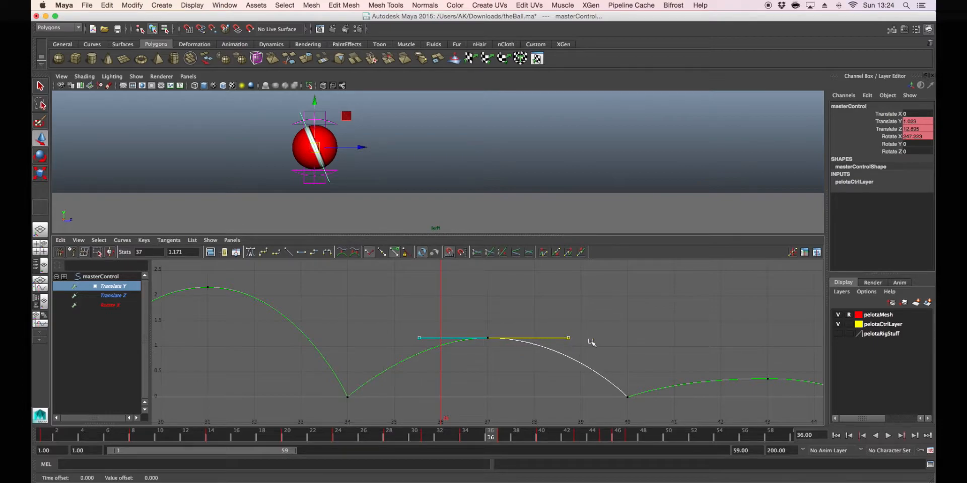
{"action": "left_click_drag", "start_coordinate": [618, 394], "coordinate": [653, 407]}
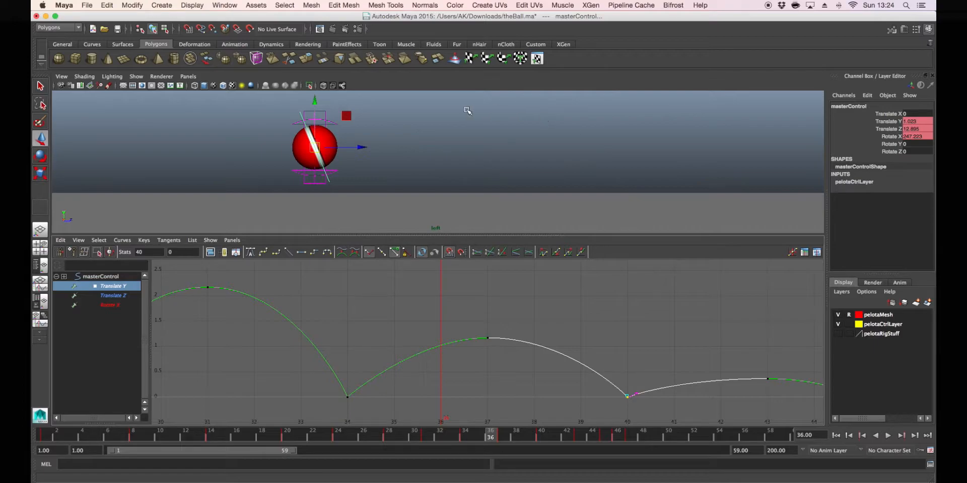
Step: Reselect the ball's master control, play the bounce, move to frame 41 and frame all its curves
{"action": "left_click", "coordinate": [455, 130]}
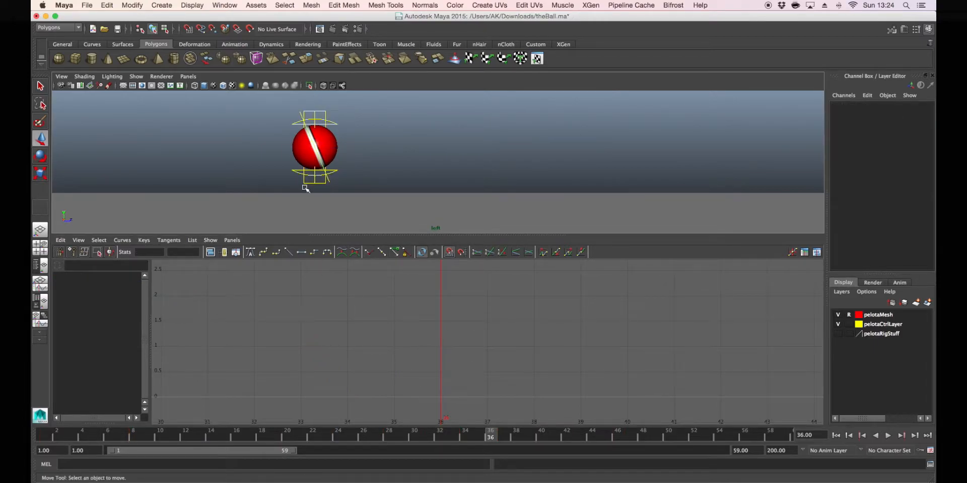
{"action": "left_click", "coordinate": [322, 164]}
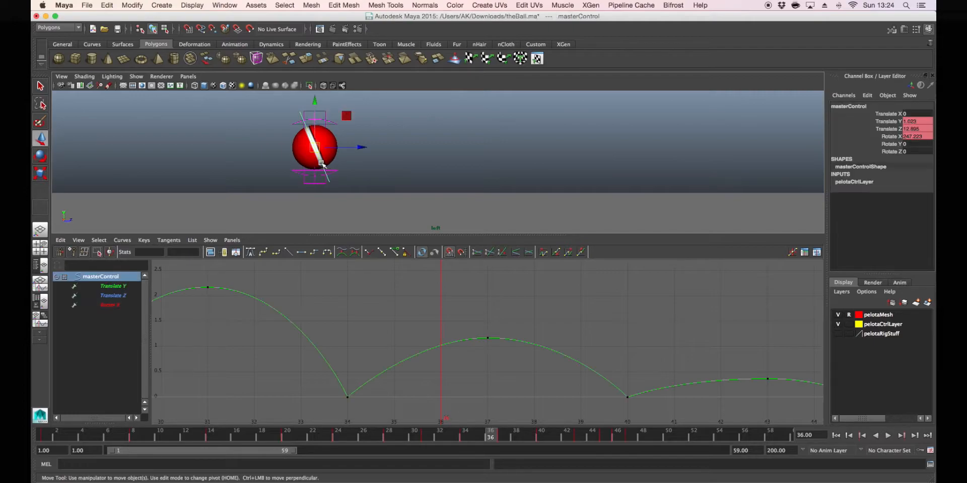
{"action": "key", "text": "alt+v"}
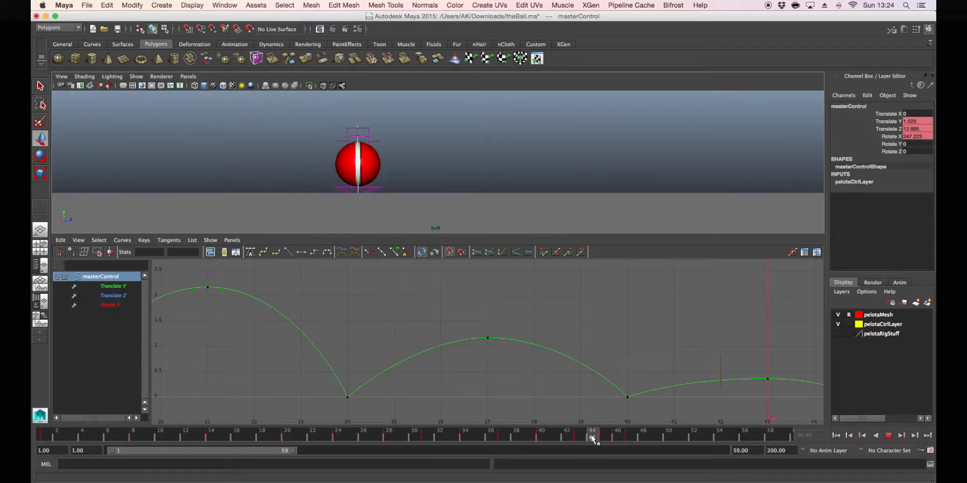
{"action": "left_click", "coordinate": [552, 429]}
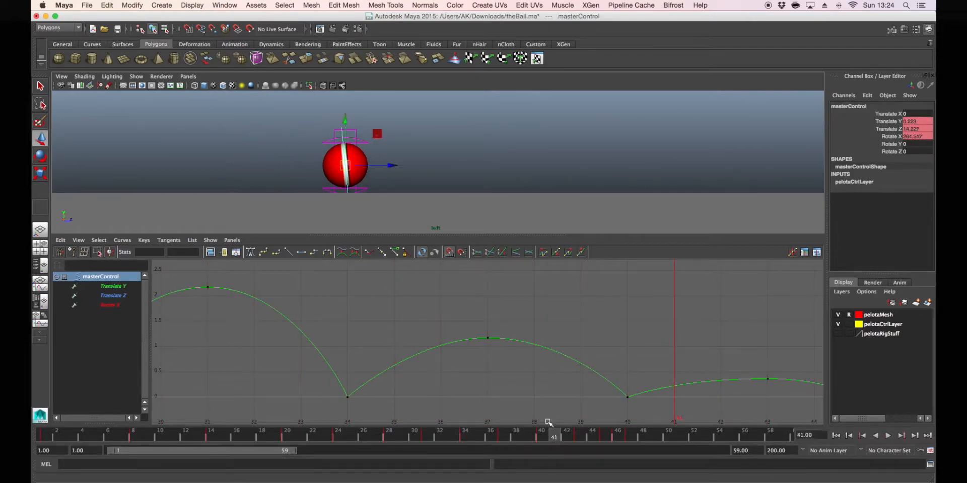
{"action": "key", "text": "a"}
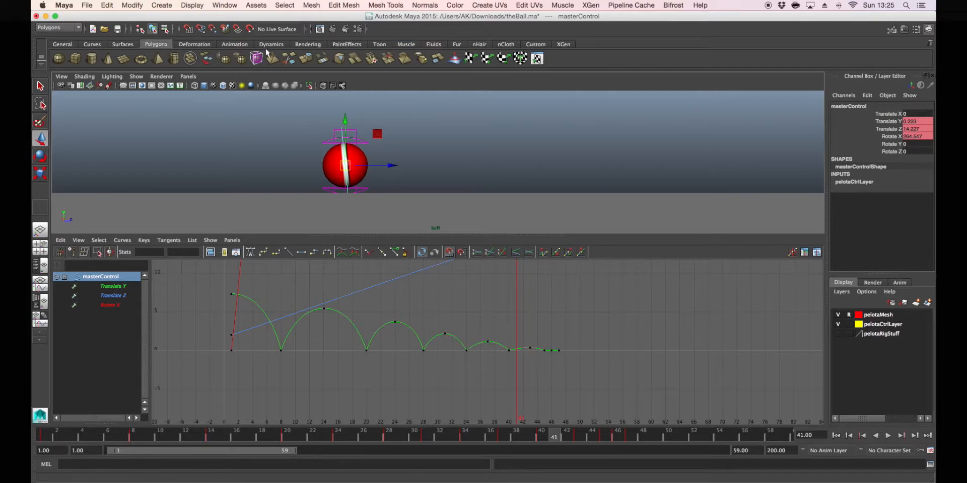
Step: Create a motion trail for the master control and enable the display of motion trails in the viewport
{"action": "left_click", "coordinate": [233, 45]}
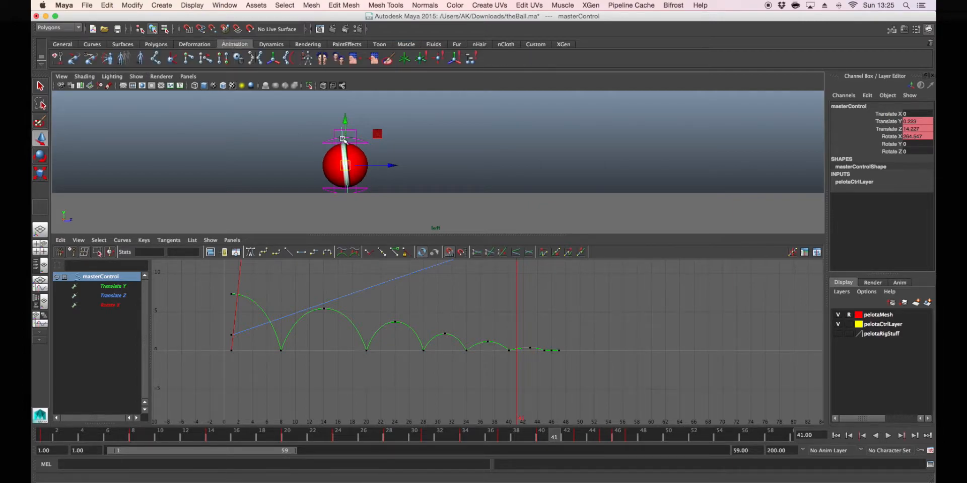
{"action": "left_click", "coordinate": [107, 59]}
{"action": "middle_click_drag", "start_coordinate": [455, 166], "coordinate": [472, 187], "text": "alt"}
{"action": "left_click", "coordinate": [136, 77]}
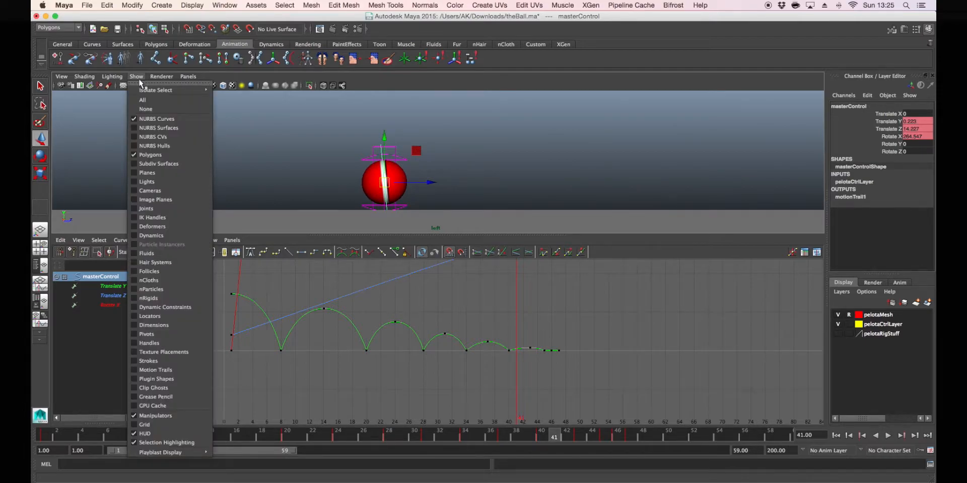
{"action": "left_click", "coordinate": [149, 371]}
{"action": "middle_click_drag", "start_coordinate": [457, 160], "coordinate": [506, 195], "text": "alt"}
{"action": "key", "text": "super+z"}
{"action": "mouse_move", "coordinate": [512, 162]}
{"action": "middle_mouse_down", "text": "alt"}
{"action": "mouse_move", "coordinate": [512, 189]}
{"action": "mouse_move", "coordinate": [505, 177]}
{"action": "mouse_move", "coordinate": [492, 182]}
{"action": "mouse_move", "coordinate": [496, 161]}
{"action": "middle_mouse_up", "text": "alt"}
{"action": "scroll", "coordinate": [473, 303], "scroll_direction": "down", "scroll_amount": 5}
{"action": "scroll", "coordinate": [482, 147], "scroll_direction": "down", "scroll_amount": 1}
{"action": "scroll", "coordinate": [494, 180], "scroll_direction": "down", "scroll_amount": 3}
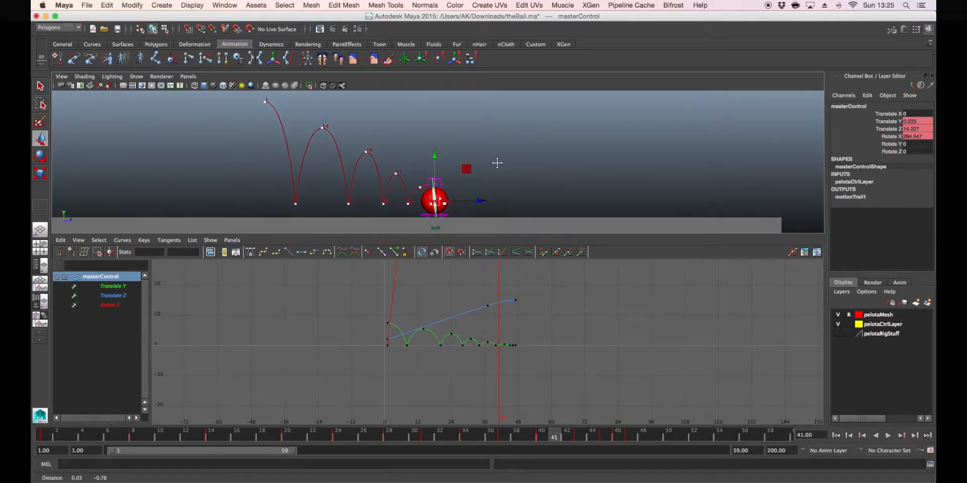
Step: Scrub the bounce to frame 41 and inspect the ball's motion trail in the maximized left view
{"action": "mouse_move", "coordinate": [116, 439]}
{"action": "left_mouse_down"}
{"action": "mouse_move", "coordinate": [36, 441]}
{"action": "mouse_move", "coordinate": [184, 424]}
{"action": "mouse_move", "coordinate": [667, 418]}
{"action": "mouse_move", "coordinate": [551, 418]}
{"action": "left_mouse_up"}
{"action": "key", "text": "w"}
{"action": "key", "text": "space"}
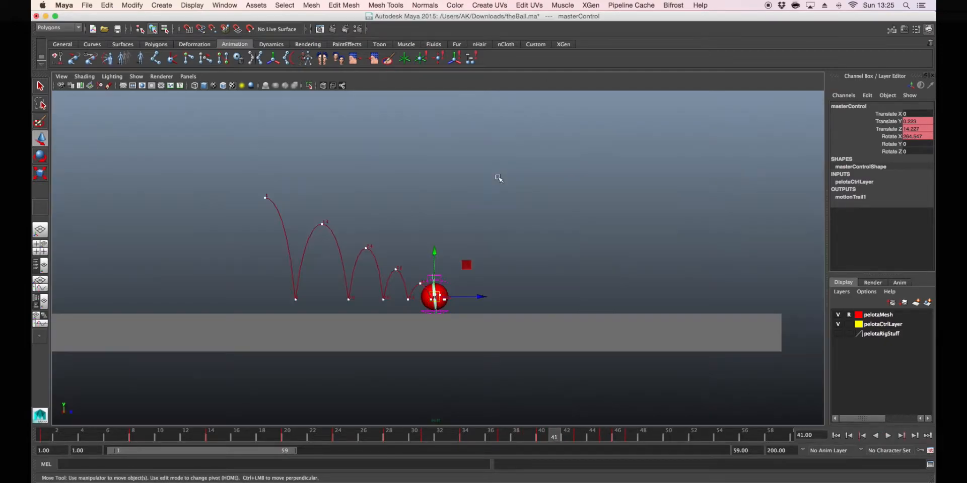
{"action": "scroll", "coordinate": [468, 292], "scroll_direction": "up", "scroll_amount": 6}
{"action": "middle_click_drag", "start_coordinate": [403, 280], "coordinate": [513, 263], "text": "alt"}
{"action": "scroll", "coordinate": [520, 292], "scroll_direction": "up", "scroll_amount": 1}
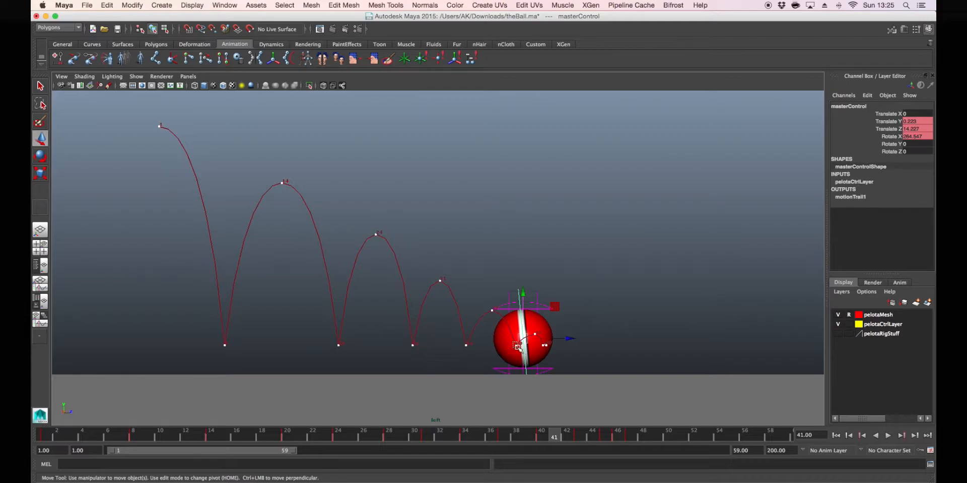
Step: Move the motion trail points backward along Z, frame 40 to about 13.781 and frame 37 to about 13.068
{"action": "left_click", "coordinate": [517, 346]}
{"action": "left_click_drag", "start_coordinate": [516, 346], "coordinate": [512, 347]}
{"action": "key", "text": "super+z"}
{"action": "key", "text": "super+z"}
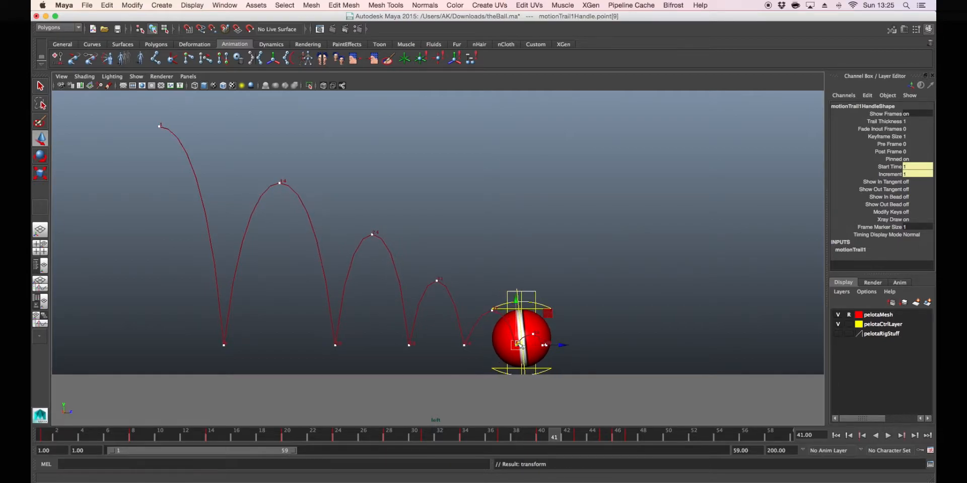
{"action": "left_click_drag", "start_coordinate": [568, 345], "coordinate": [562, 345]}
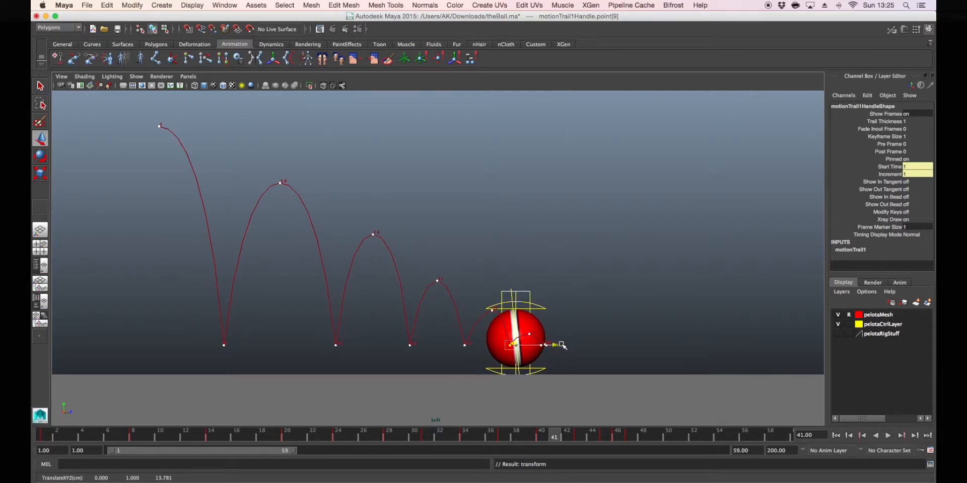
{"action": "left_click", "coordinate": [490, 310]}
{"action": "left_click_drag", "start_coordinate": [538, 310], "coordinate": [536, 312]}
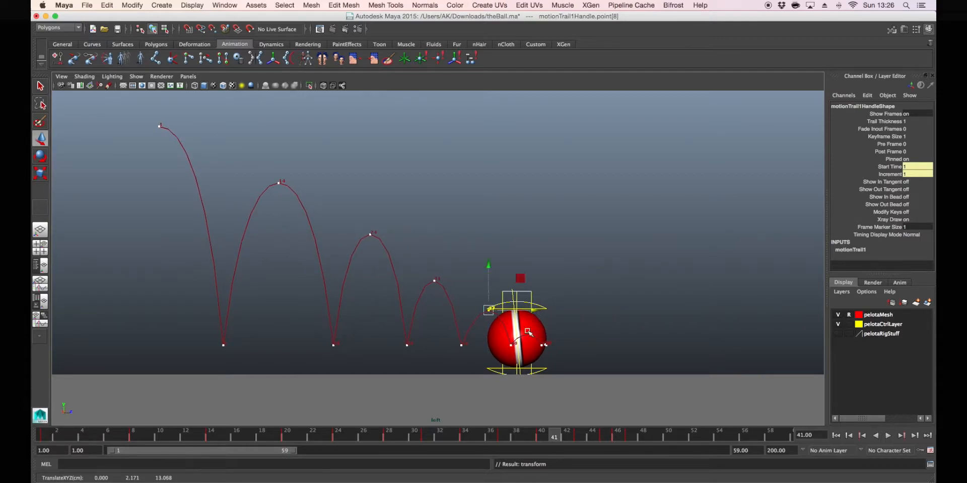
Step: Shift the trail points at frames 40, 43 and 45 backward along Z, with frame 43 at about 14.158 and frame 45 at about 14.449
{"action": "left_click", "coordinate": [513, 345]}
{"action": "left_click_drag", "start_coordinate": [557, 345], "coordinate": [567, 335]}
{"action": "left_click", "coordinate": [555, 325]}
{"action": "left_click", "coordinate": [530, 333]}
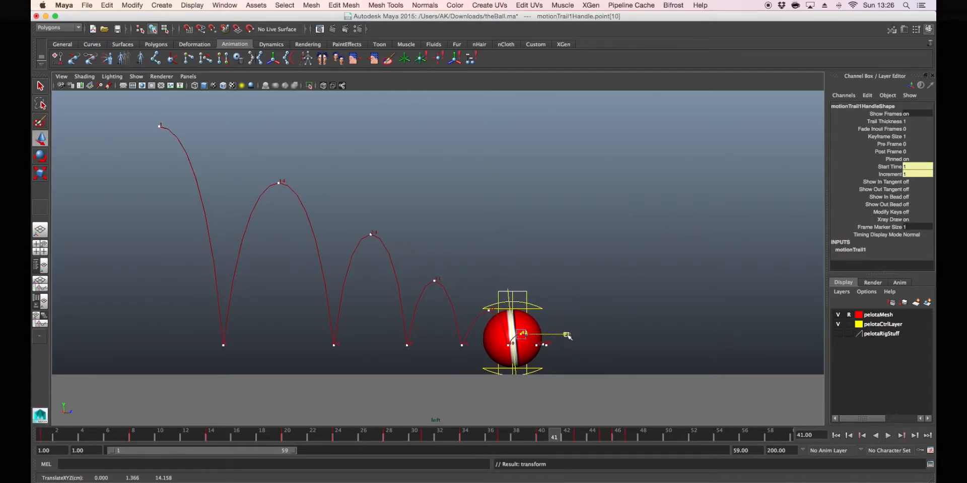
{"action": "left_click", "coordinate": [554, 338]}
{"action": "left_click", "coordinate": [539, 344]}
{"action": "left_click_drag", "start_coordinate": [581, 345], "coordinate": [579, 344]}
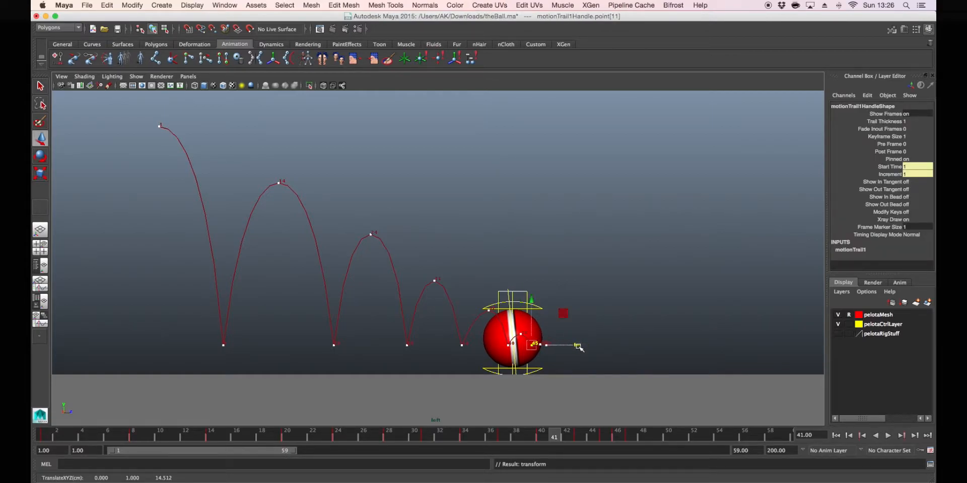
Step: Check the ball's final frames and try to delete the keys at frames 46 and 47 with the trail point selected
{"action": "left_click_drag", "start_coordinate": [545, 436], "coordinate": [605, 437]}
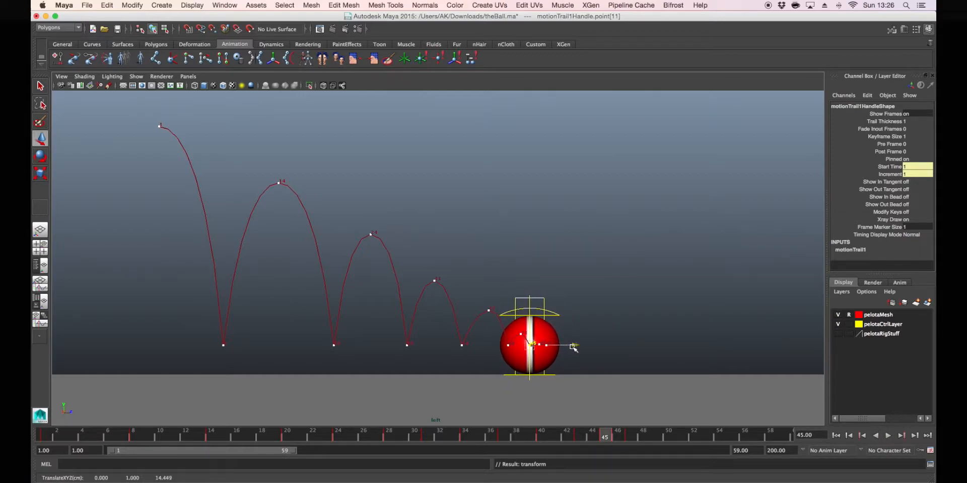
{"action": "left_click_drag", "start_coordinate": [567, 436], "coordinate": [629, 437]}
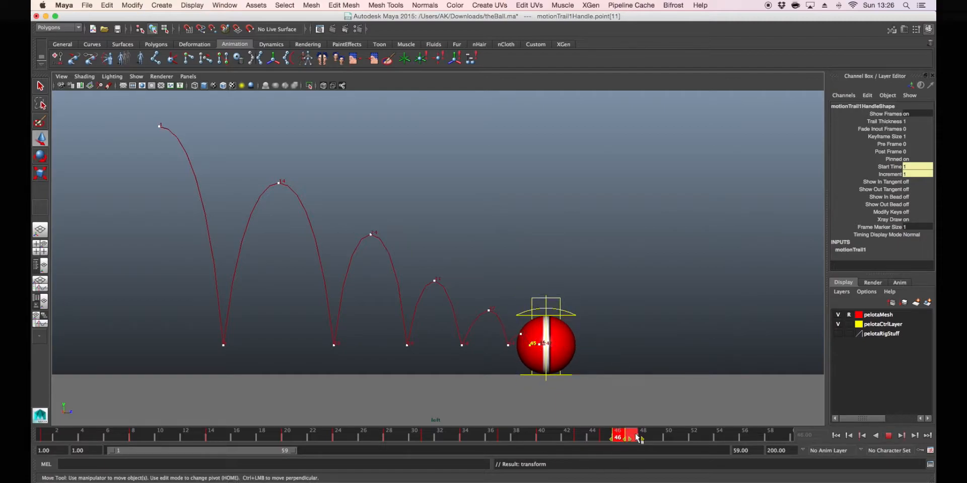
{"action": "right_click", "coordinate": [623, 436]}
{"action": "left_click", "coordinate": [643, 338]}
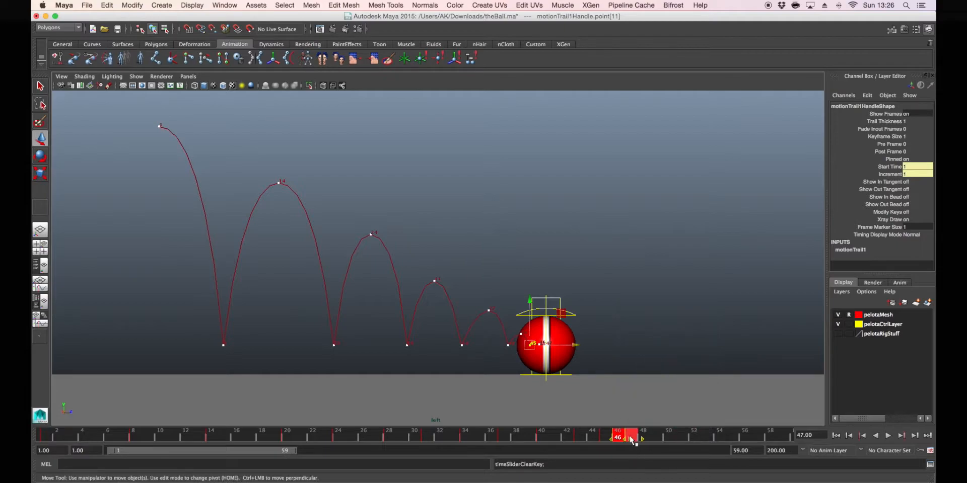
{"action": "right_click", "coordinate": [632, 442]}
{"action": "left_click", "coordinate": [636, 338]}
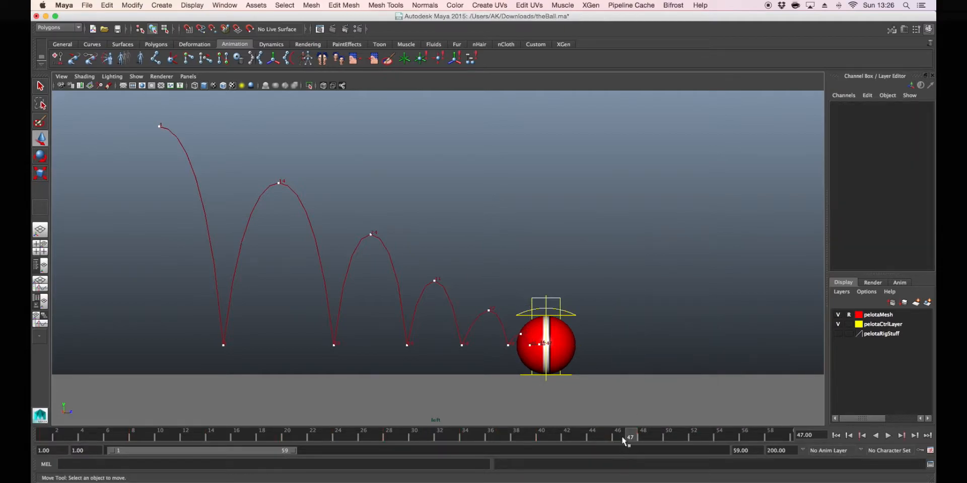
Step: Select the ball's master control and delete its keys at frames 46 and 47
{"action": "left_click", "coordinate": [571, 321]}
{"action": "left_click", "coordinate": [576, 327]}
{"action": "left_click", "coordinate": [547, 365]}
{"action": "left_click_drag", "start_coordinate": [621, 441], "coordinate": [274, 439], "text": "shift"}
{"action": "right_click", "coordinate": [629, 438]}
{"action": "left_click", "coordinate": [661, 341]}
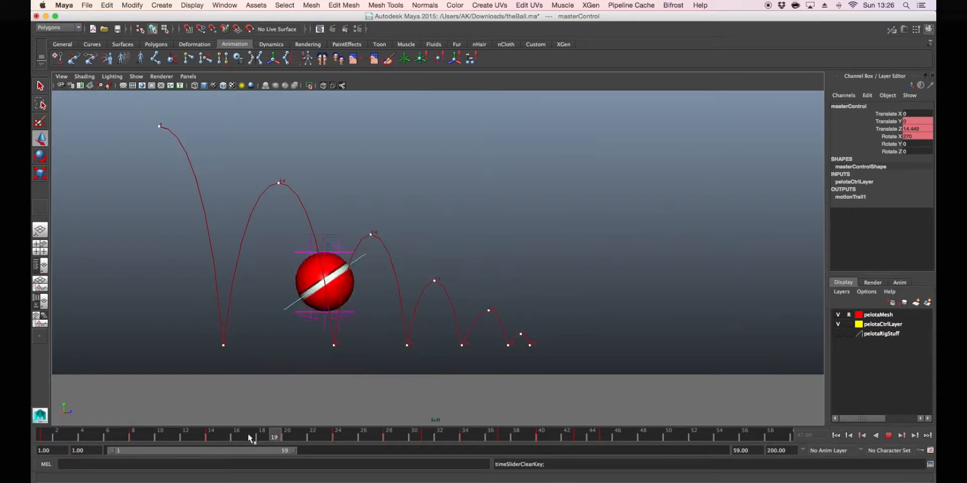
Step: Play the bouncing animation from the first frame and stop it at frame 48
{"action": "left_click", "coordinate": [836, 435]}
{"action": "left_click", "coordinate": [887, 435]}
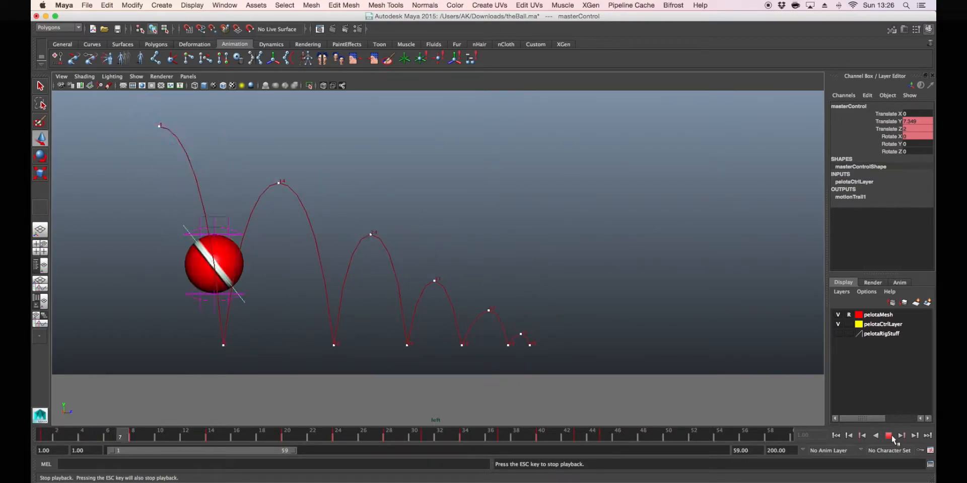
{"action": "left_click", "coordinate": [889, 436]}
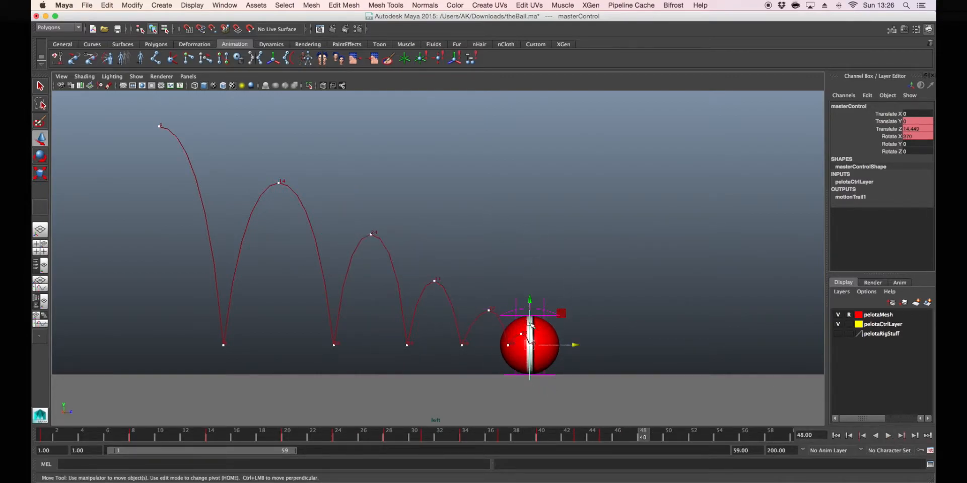
Step: Try to move the ball's key from frame 37 to frame 38 on the timeline
{"action": "left_click_drag", "start_coordinate": [451, 431], "coordinate": [582, 406]}
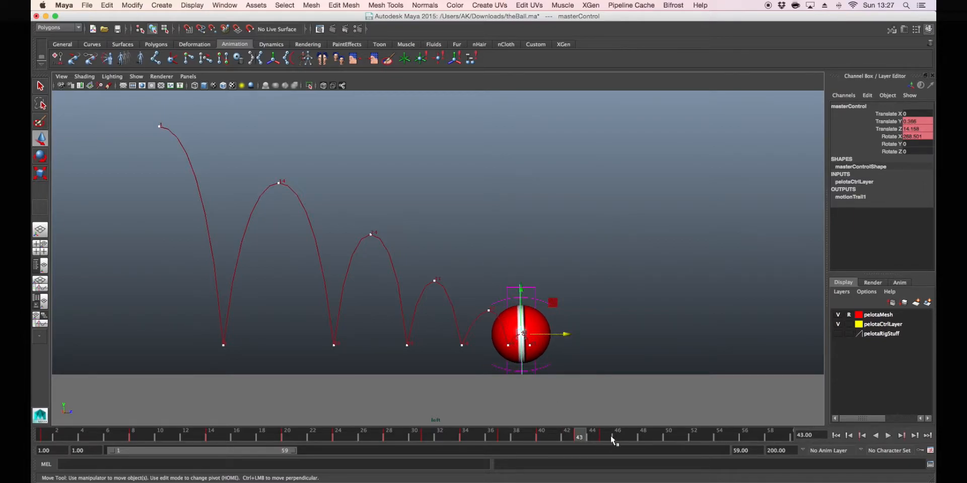
{"action": "left_click", "coordinate": [579, 438], "text": "shift"}
{"action": "left_click_drag", "start_coordinate": [594, 438], "coordinate": [520, 436]}
{"action": "left_click", "coordinate": [567, 436]}
{"action": "left_click", "coordinate": [572, 439], "text": "shift"}
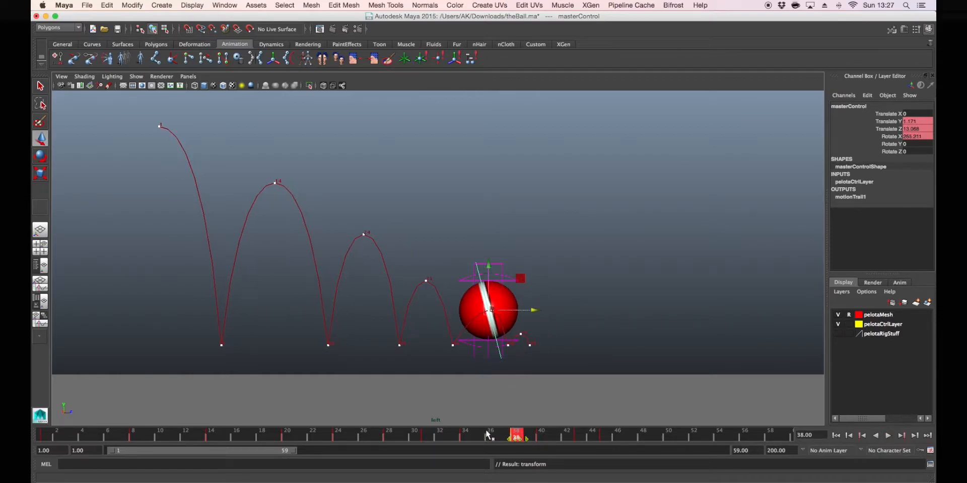
{"action": "left_click", "coordinate": [498, 434]}
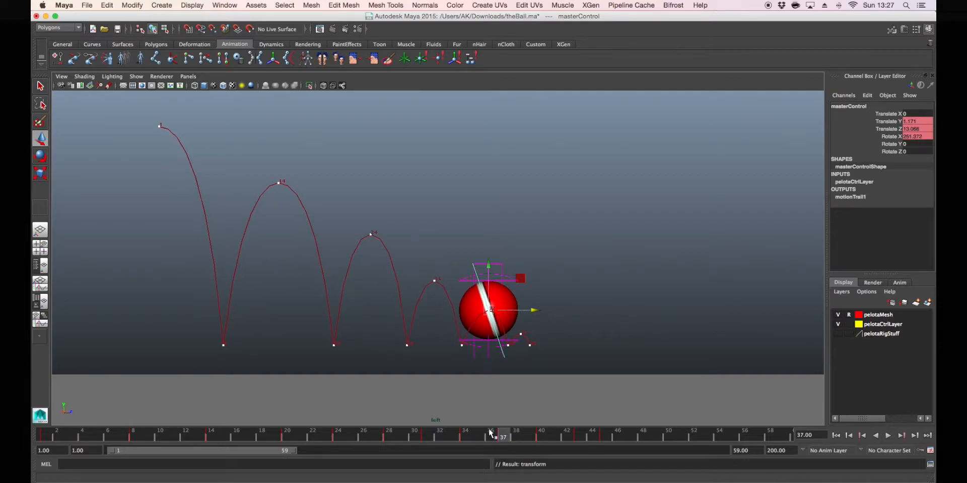
Step: Play the bouncing animation and scrub through its frames, ending at frame 43, to examine the last bounces
{"action": "left_click", "coordinate": [568, 260]}
{"action": "key", "text": "alt+v"}
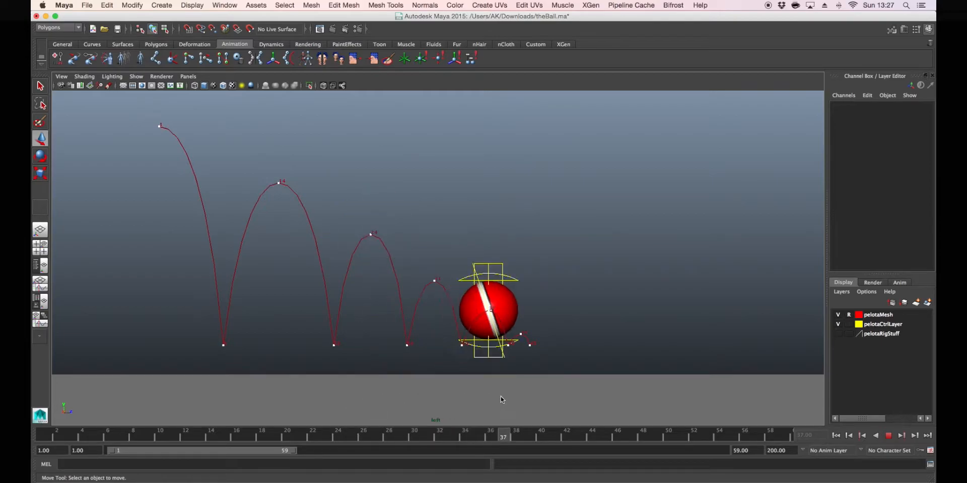
{"action": "mouse_move", "coordinate": [77, 398]}
{"action": "left_mouse_down"}
{"action": "mouse_move", "coordinate": [588, 425]}
{"action": "mouse_move", "coordinate": [445, 428]}
{"action": "mouse_move", "coordinate": [580, 427]}
{"action": "left_mouse_up"}
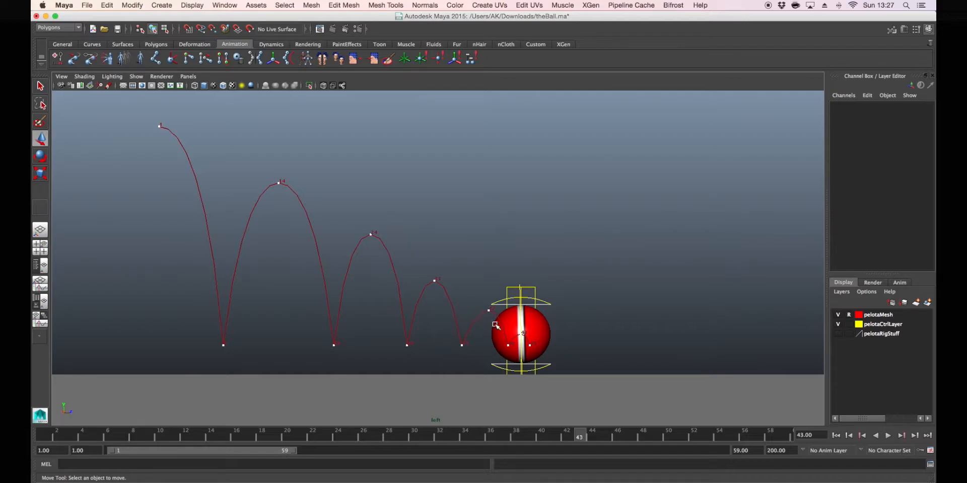
Step: Shift the motion trail points at frames 37, 40, 43 and 45 backward along Z
{"action": "left_click", "coordinate": [459, 342]}
{"action": "left_click_drag", "start_coordinate": [552, 431], "coordinate": [505, 441]}
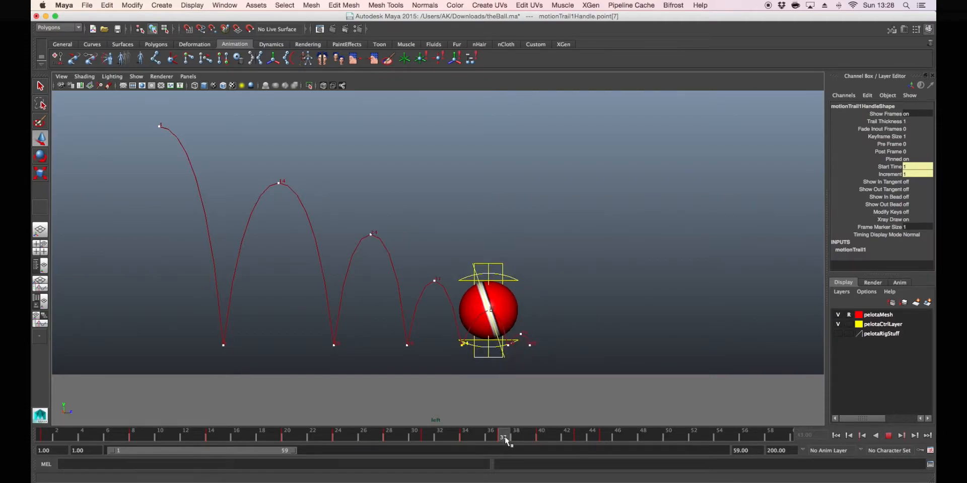
{"action": "left_click", "coordinate": [491, 310]}
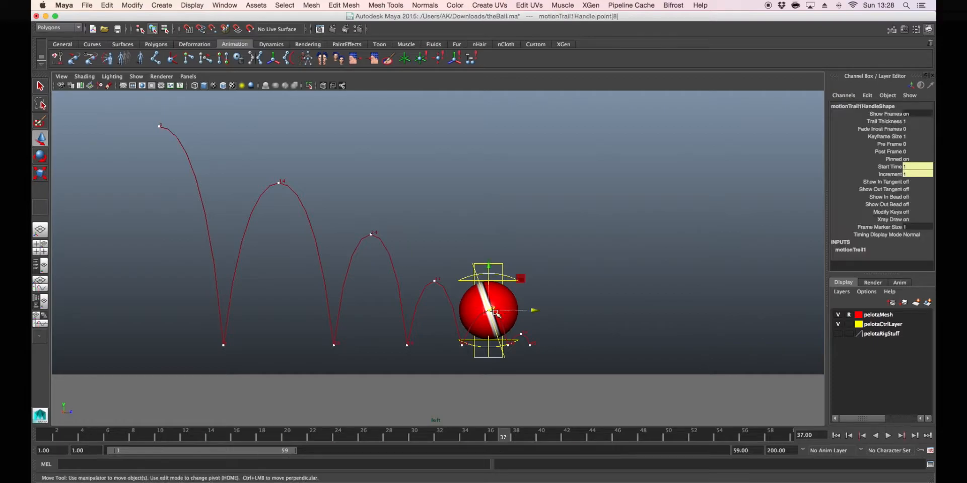
{"action": "left_click_drag", "start_coordinate": [522, 313], "coordinate": [545, 352]}
{"action": "left_click", "coordinate": [570, 324]}
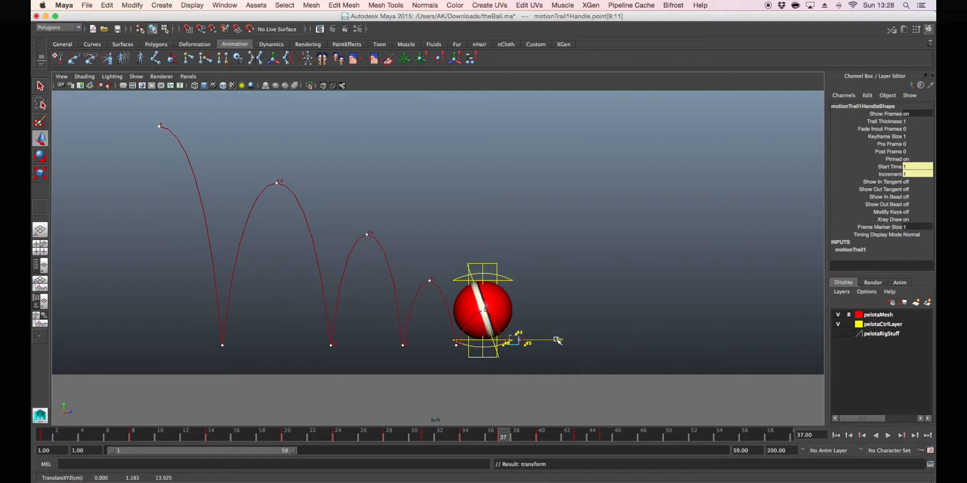
{"action": "left_click", "coordinate": [566, 310]}
Step: Move the frame 34 trail point forward along Z to about 12.207
{"action": "left_click", "coordinate": [456, 345]}
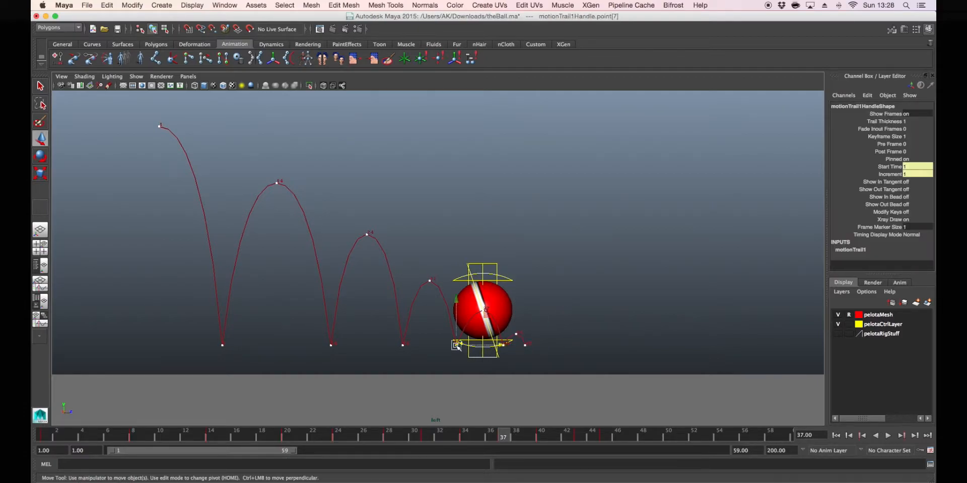
{"action": "left_click_drag", "start_coordinate": [494, 347], "coordinate": [506, 347]}
{"action": "key", "text": "z"}
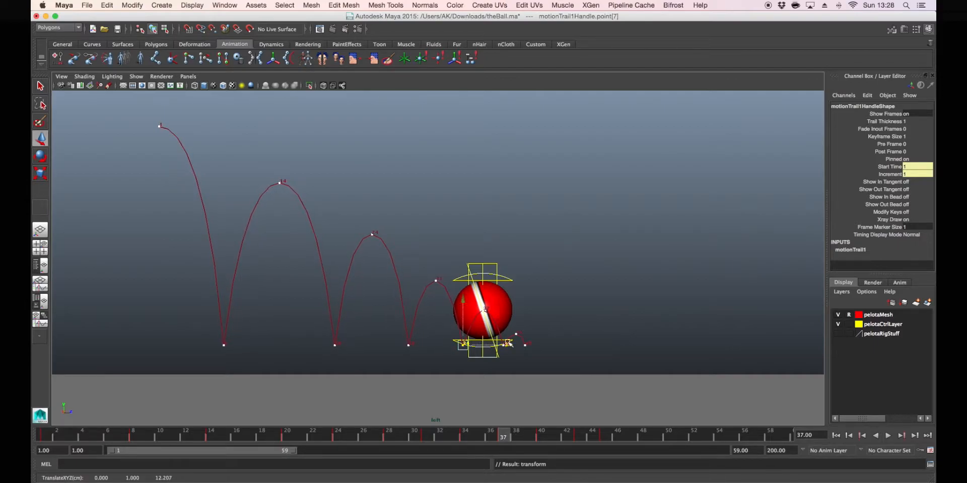
Step: Deselect everything and play the animation to check the spacing of the bounces, stopping at frame 12
{"action": "left_click", "coordinate": [536, 326]}
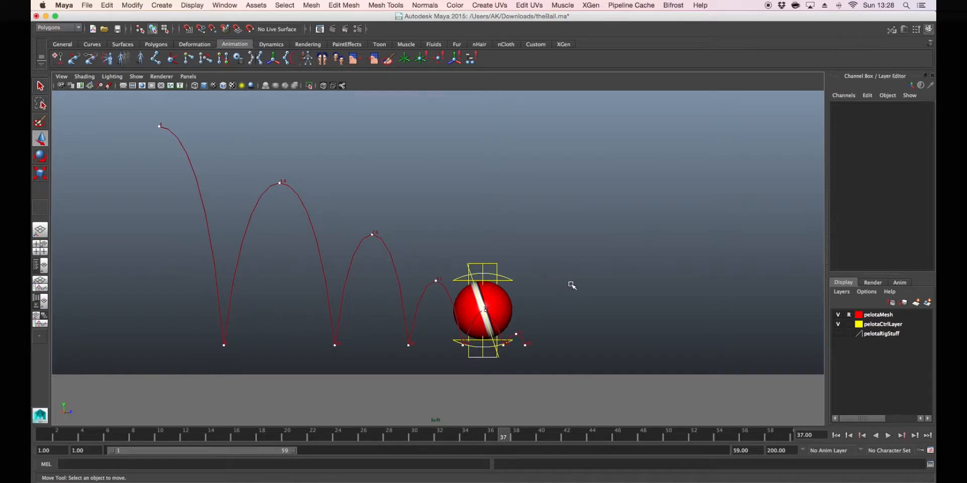
{"action": "left_click", "coordinate": [888, 436]}
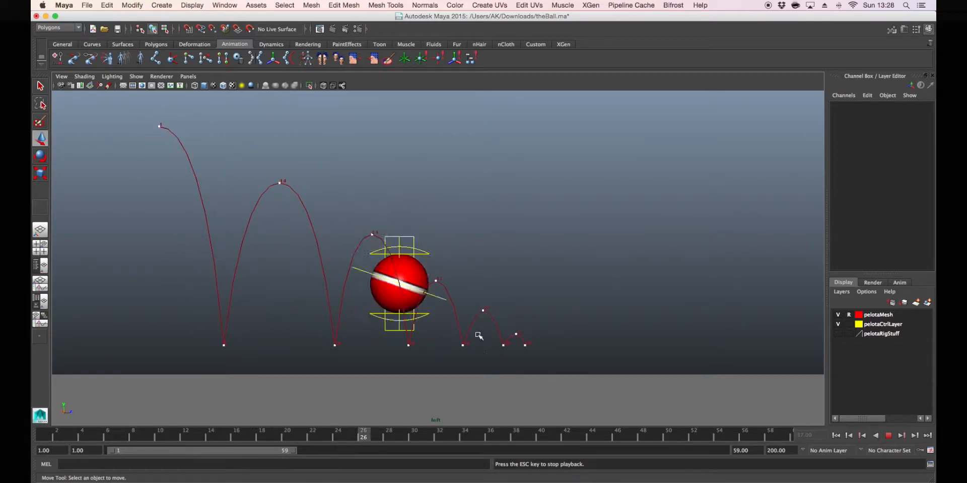
{"action": "left_click", "coordinate": [888, 436]}
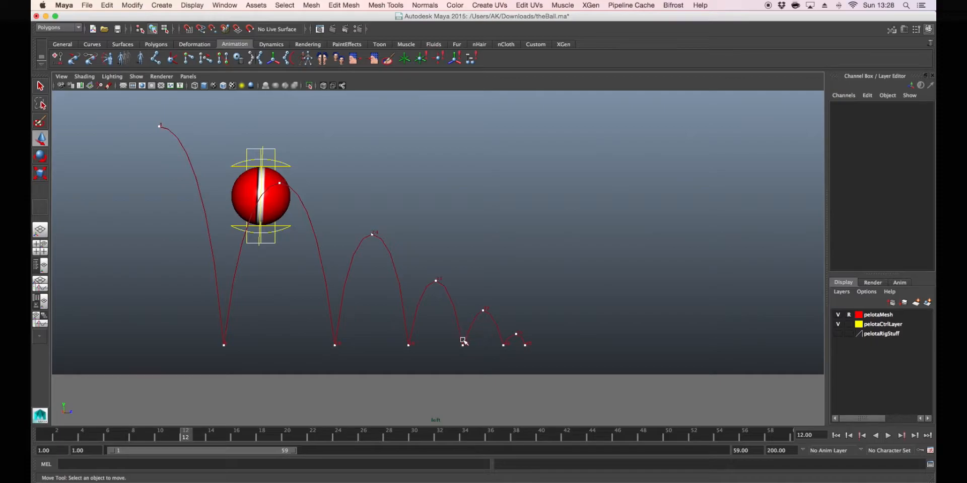
Step: Open the Graph Editor layout and frame the master control's Translate Y keys for the final bounces
{"action": "left_click", "coordinate": [41, 283]}
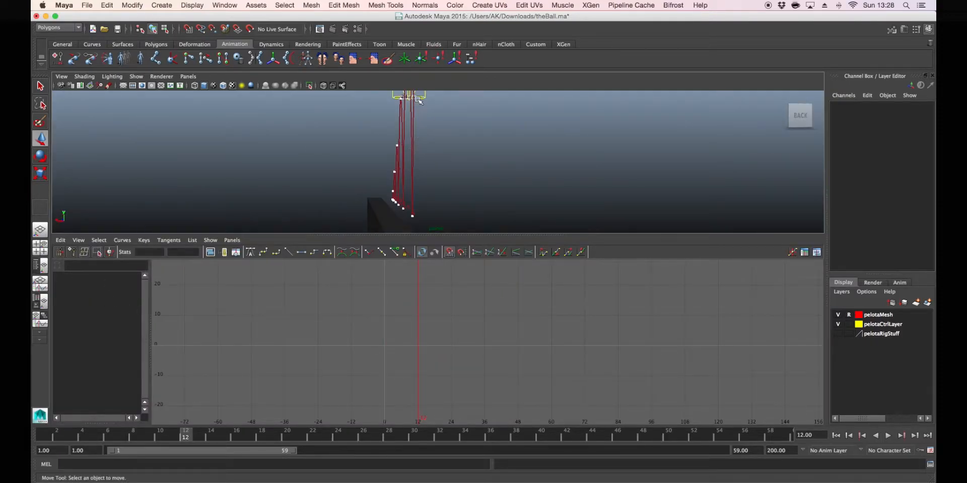
{"action": "middle_click_drag", "start_coordinate": [493, 136], "coordinate": [492, 216], "text": "alt"}
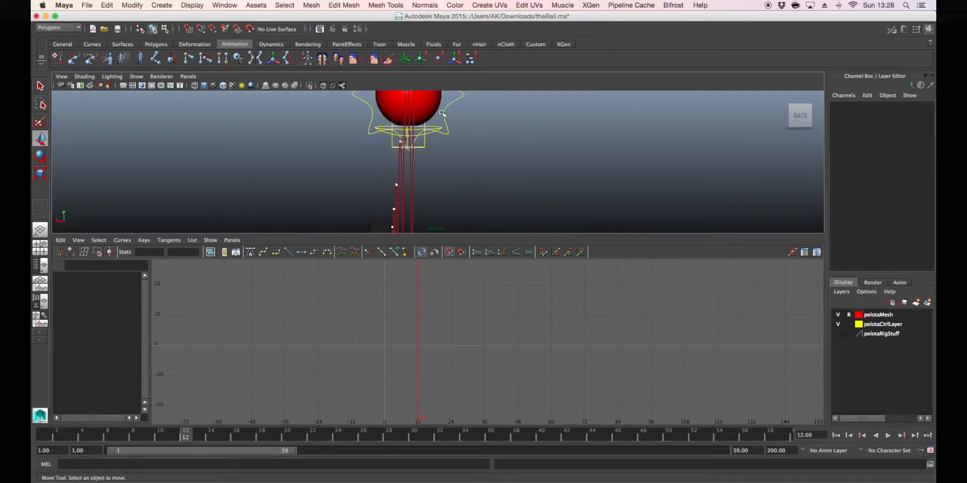
{"action": "left_click", "coordinate": [445, 116]}
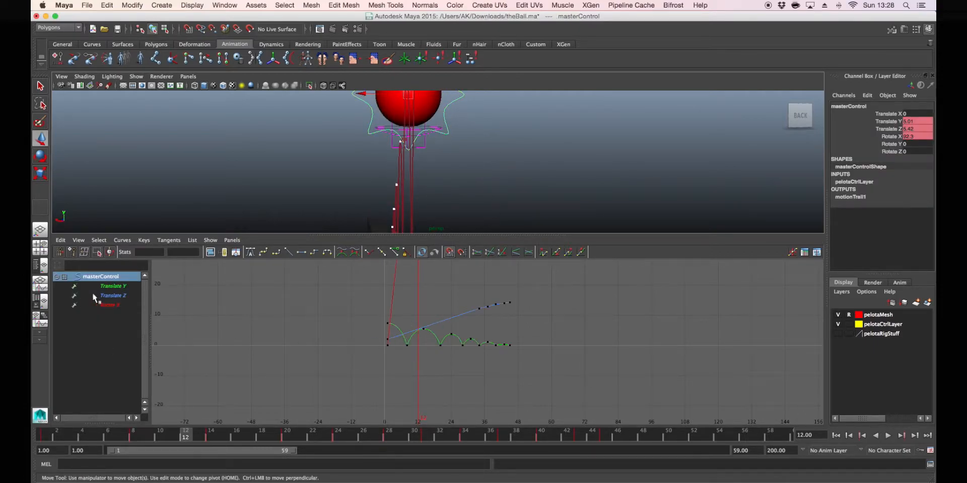
{"action": "left_click", "coordinate": [110, 286]}
{"action": "left_click_drag", "start_coordinate": [464, 328], "coordinate": [551, 371]}
{"action": "key", "text": "f"}
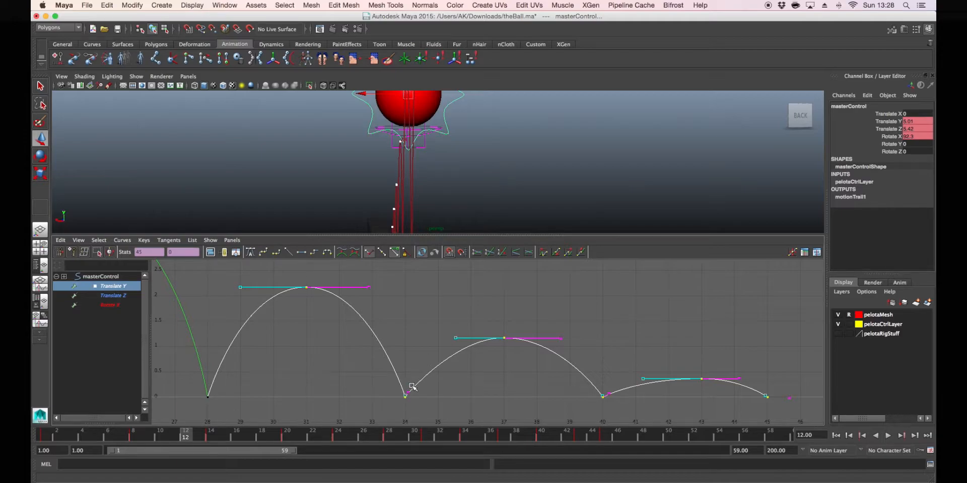
Step: Steepen the outgoing Translate Y tangent at frame 34 and adjust both tangents of the frame 37 peak to round the bounce arc
{"action": "left_click_drag", "start_coordinate": [413, 393], "coordinate": [411, 394]}
{"action": "middle_click_drag", "start_coordinate": [410, 393], "coordinate": [419, 370]}
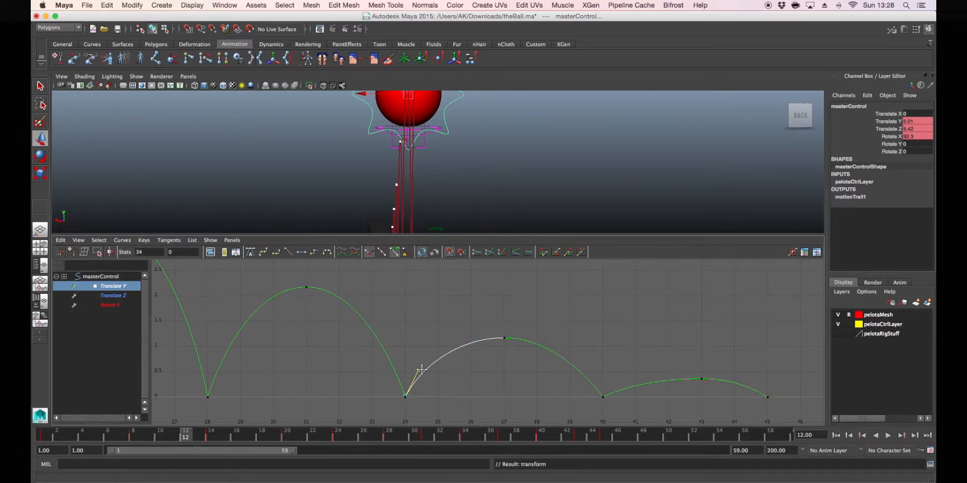
{"action": "left_click_drag", "start_coordinate": [502, 333], "coordinate": [514, 345]}
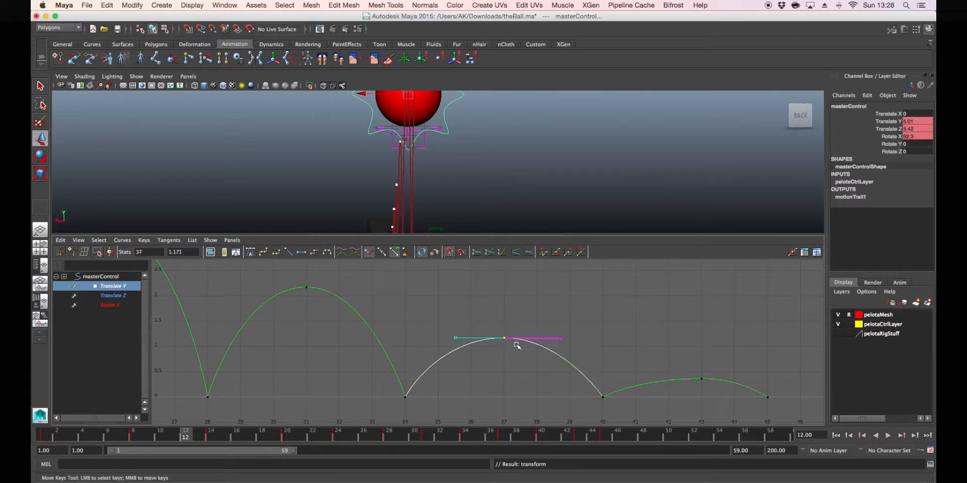
{"action": "left_click_drag", "start_coordinate": [452, 332], "coordinate": [462, 342]}
{"action": "middle_click_drag", "start_coordinate": [462, 342], "coordinate": [464, 345]}
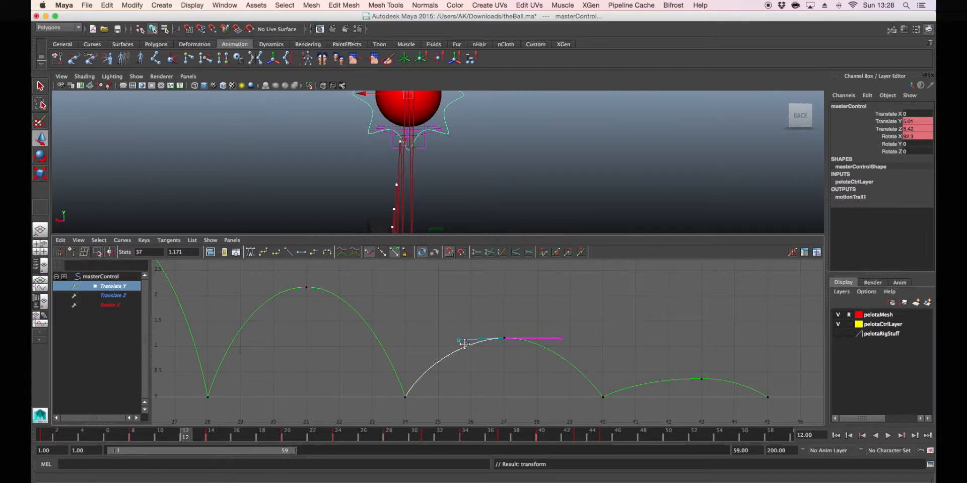
{"action": "left_click", "coordinate": [485, 361]}
{"action": "left_click_drag", "start_coordinate": [496, 332], "coordinate": [566, 346]}
{"action": "middle_click_drag", "start_coordinate": [548, 343], "coordinate": [548, 341]}
Step: Play the bouncing animation in the full left side view, stop it and return to frame 1
{"action": "key", "text": "space"}
{"action": "left_click_drag", "start_coordinate": [525, 199], "coordinate": [508, 182]}
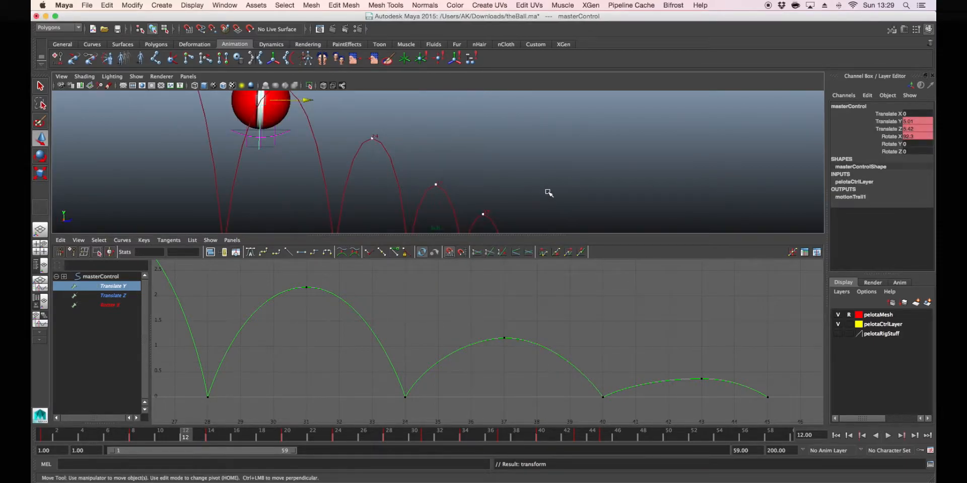
{"action": "key", "text": "space"}
{"action": "mouse_move", "coordinate": [550, 265]}
{"action": "middle_mouse_down", "text": "alt"}
{"action": "mouse_move", "coordinate": [554, 242]}
{"action": "mouse_move", "coordinate": [562, 268]}
{"action": "middle_mouse_up", "text": "alt"}
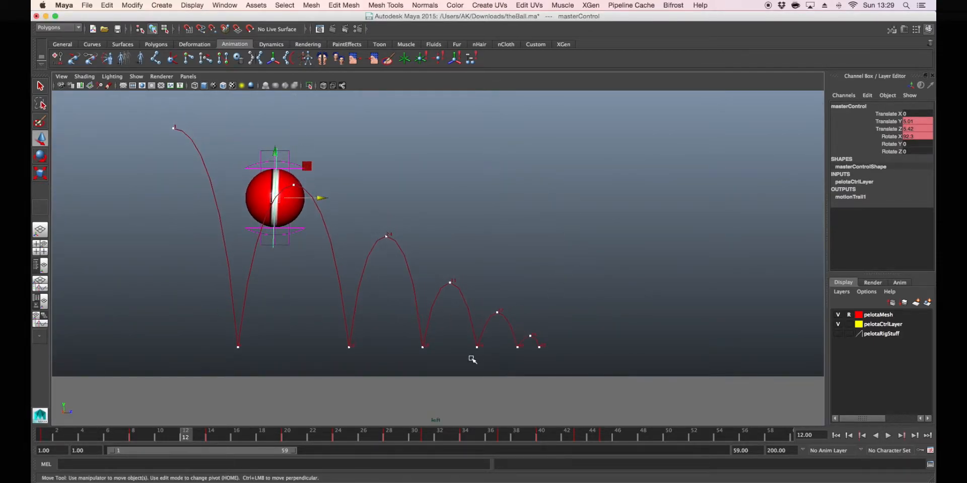
{"action": "middle_click_drag", "start_coordinate": [492, 258], "coordinate": [529, 274], "text": "alt"}
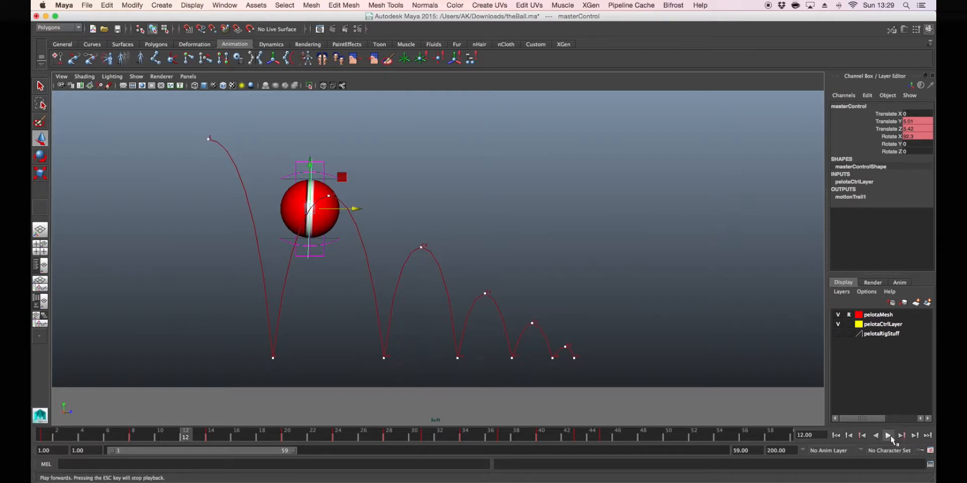
{"action": "left_click", "coordinate": [888, 436]}
{"action": "left_click", "coordinate": [890, 436]}
{"action": "left_click_drag", "start_coordinate": [342, 434], "coordinate": [44, 434]}
Step: Try the motion trail's Show In Tangent and Show Out Tangent options with the frame 37 point selected and set them to off
{"action": "left_click_drag", "start_coordinate": [518, 307], "coordinate": [539, 336]}
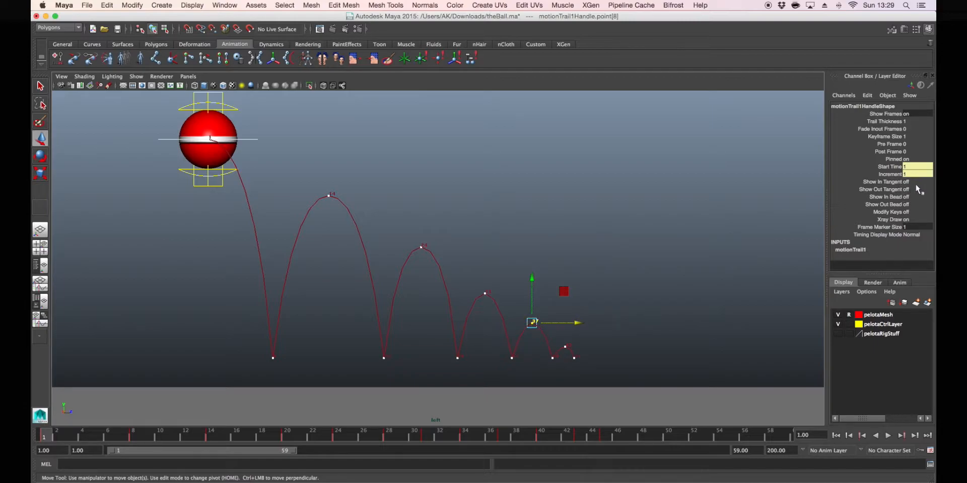
{"action": "left_click_drag", "start_coordinate": [913, 182], "coordinate": [913, 189]}
{"action": "key", "text": "Return"}
{"action": "left_click", "coordinate": [917, 188]}
{"action": "type", "text": "0"}
{"action": "key", "text": "Return"}
{"action": "left_click", "coordinate": [645, 177]}
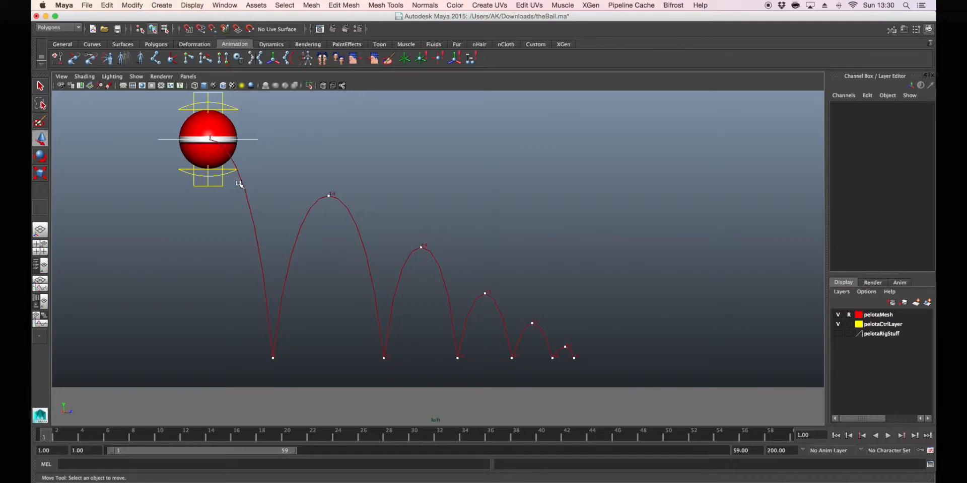
Step: Select the ball's master control and play the animation from the first frame to review the motion
{"action": "left_click", "coordinate": [250, 140]}
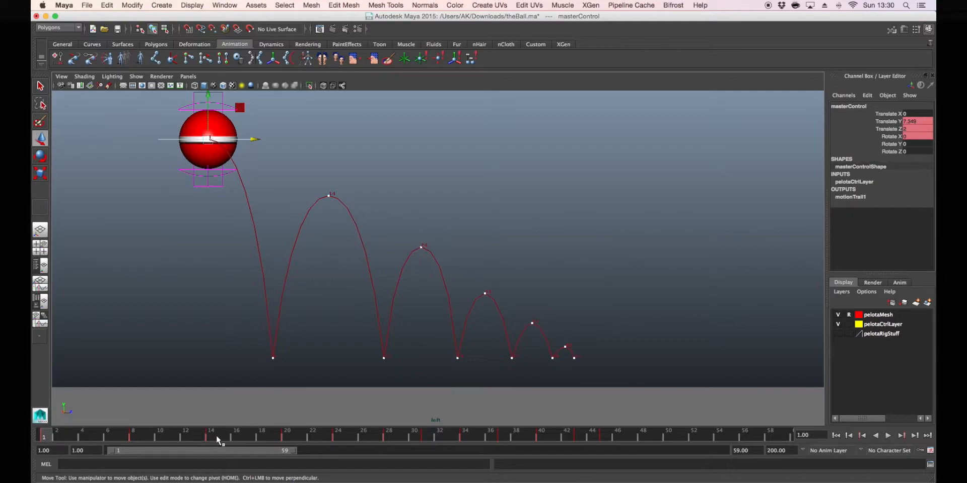
{"action": "key", "text": "alt+v"}
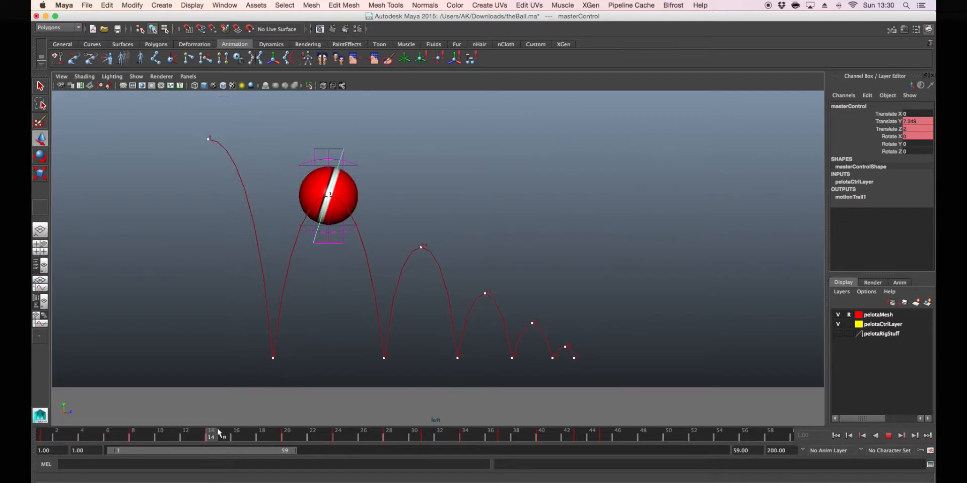
{"action": "key", "text": "alt+v"}
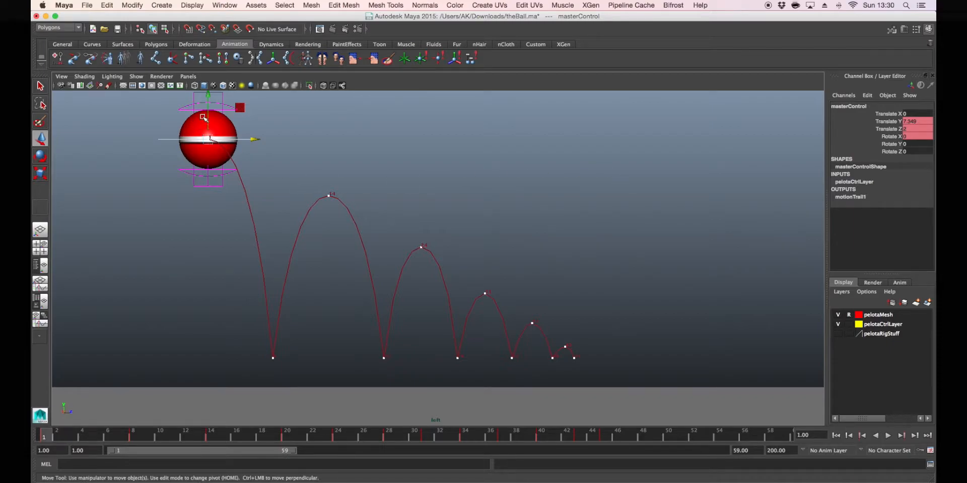
Step: Try moving the ball's upper stretch control at frame 7 and undo the moves
{"action": "left_click", "coordinate": [356, 143]}
{"action": "left_click", "coordinate": [208, 95]}
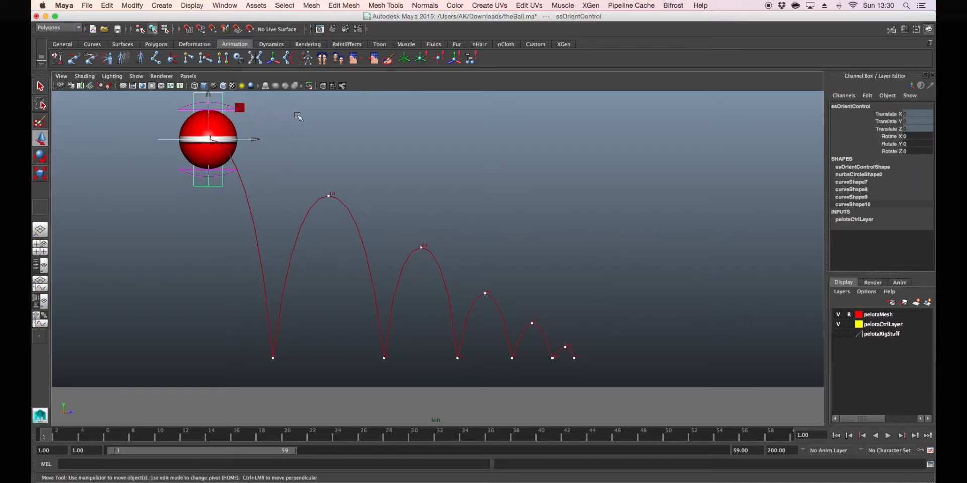
{"action": "left_click_drag", "start_coordinate": [49, 437], "coordinate": [119, 438]}
{"action": "key", "text": "w"}
{"action": "key", "text": "2"}
{"action": "left_click", "coordinate": [277, 241]}
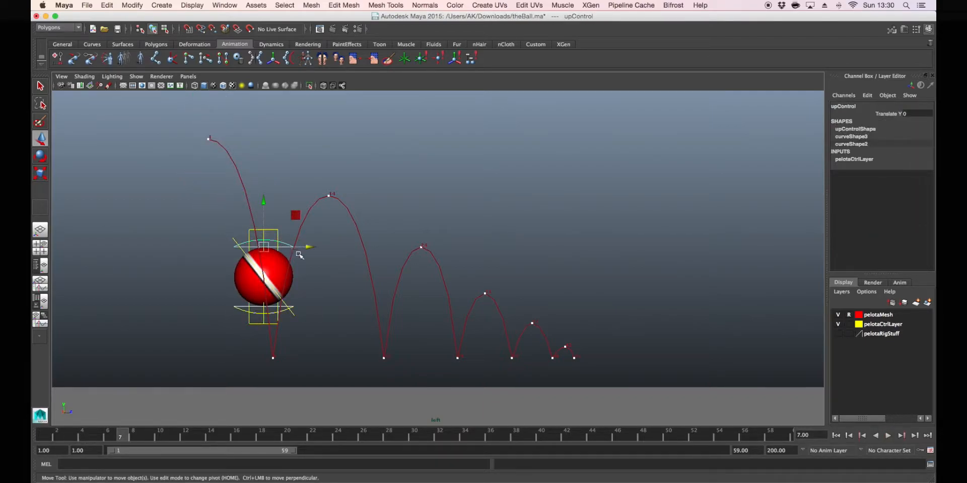
{"action": "left_click_drag", "start_coordinate": [264, 246], "coordinate": [268, 238]}
{"action": "key", "text": "z"}
{"action": "key", "text": "z"}
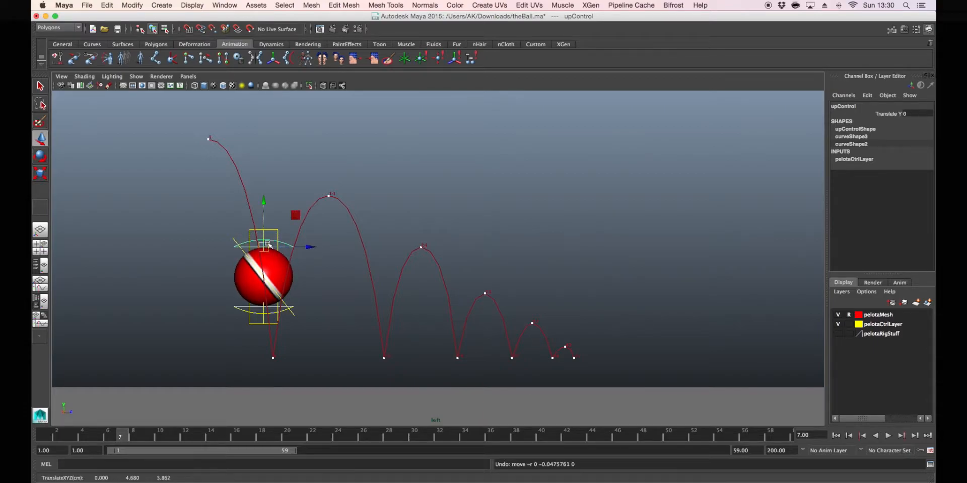
Step: At frame 7, rotate the ball's squash-and-stretch orient control slightly to follow the falling path, working in the perspective view
{"action": "left_click", "coordinate": [83, 436]}
{"action": "left_click_drag", "start_coordinate": [83, 434], "coordinate": [119, 409]}
{"action": "key", "text": "w"}
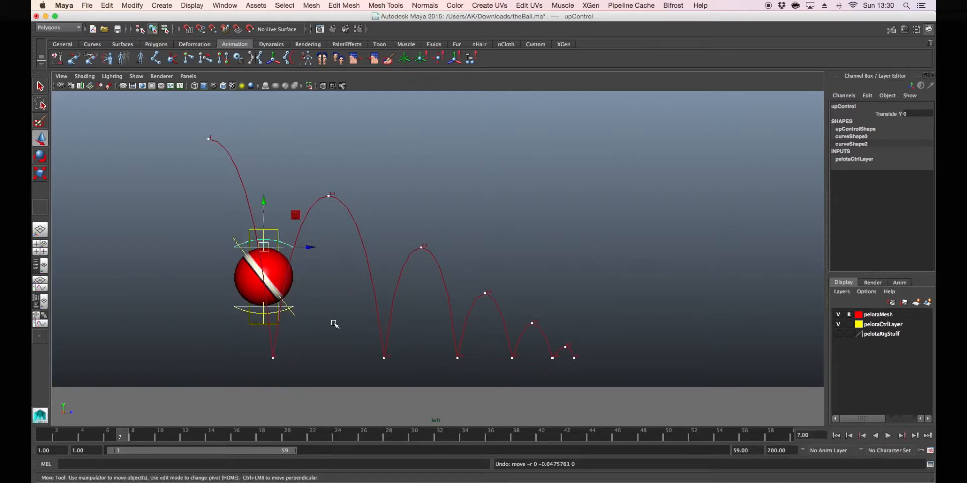
{"action": "key", "text": "space"}
{"action": "left_click_drag", "start_coordinate": [297, 317], "coordinate": [373, 312]}
{"action": "middle_click_drag", "start_coordinate": [373, 312], "coordinate": [376, 340], "text": "alt"}
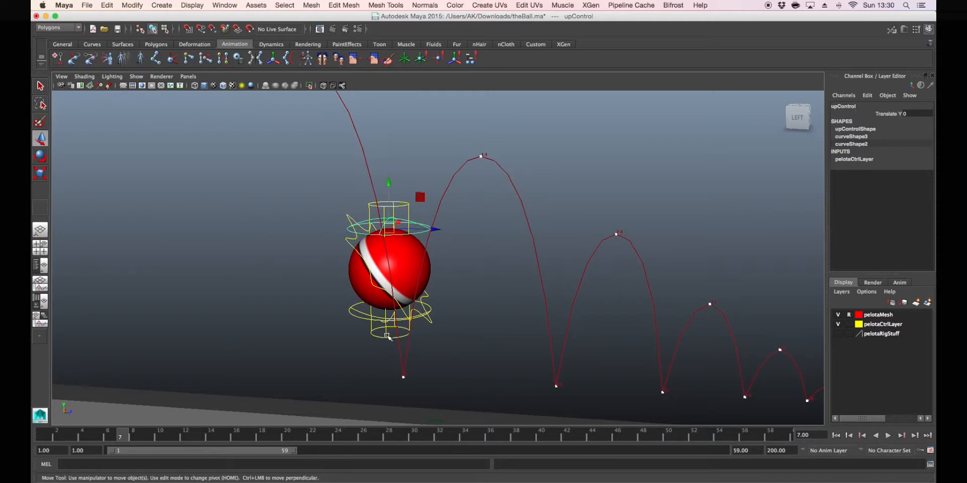
{"action": "left_click", "coordinate": [387, 335]}
{"action": "key", "text": "e"}
{"action": "mouse_move", "coordinate": [423, 252]}
{"action": "left_mouse_down"}
{"action": "mouse_move", "coordinate": [419, 322]}
{"action": "mouse_move", "coordinate": [377, 233]}
{"action": "mouse_move", "coordinate": [433, 242]}
{"action": "left_mouse_up"}
Step: At frame 7, try stretching the ball with its upper control and tilting the squash-and-stretch orient control, and undo the changes
{"action": "left_click", "coordinate": [440, 222]}
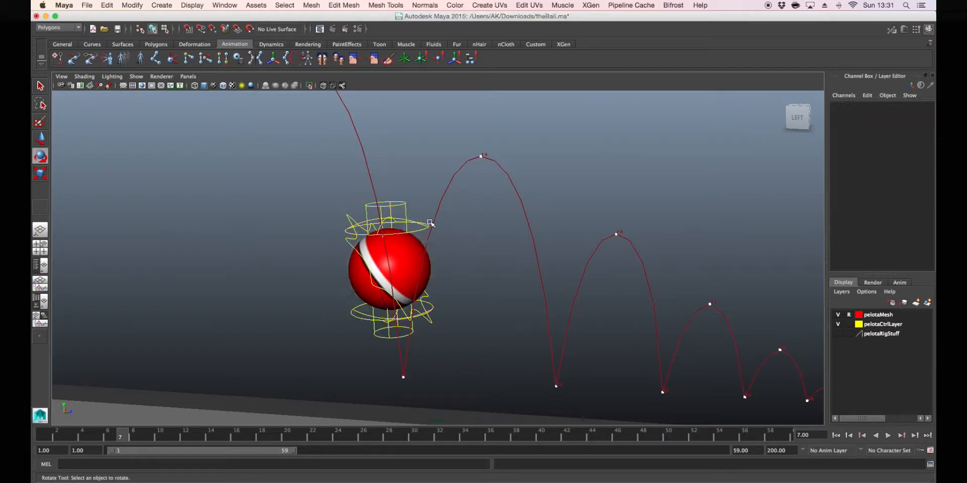
{"action": "left_click", "coordinate": [391, 220]}
{"action": "key", "text": "w"}
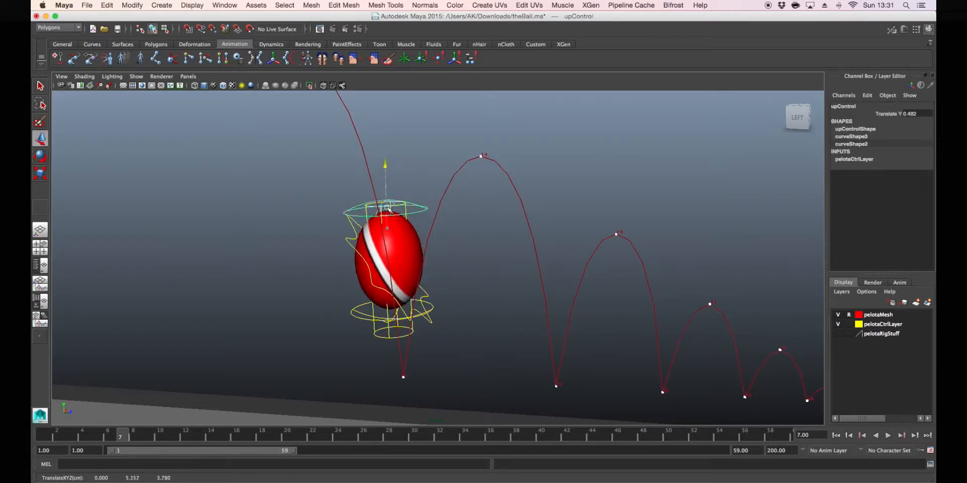
{"action": "left_click", "coordinate": [411, 214]}
{"action": "key", "text": "e"}
{"action": "left_click_drag", "start_coordinate": [413, 217], "coordinate": [424, 235]}
{"action": "key", "text": "z"}
{"action": "key", "text": "z"}
{"action": "key", "text": "z"}
{"action": "key", "text": "z"}
{"action": "key", "text": "z"}
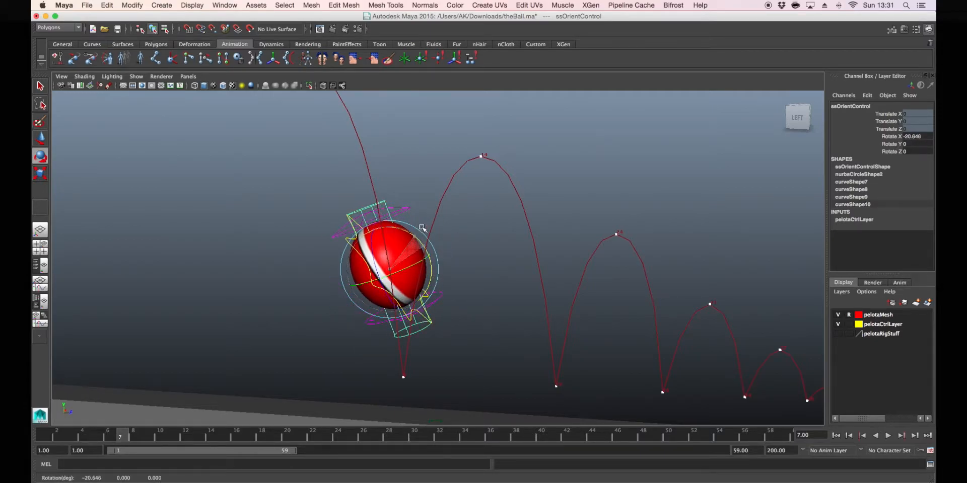
{"action": "key", "text": "z"}
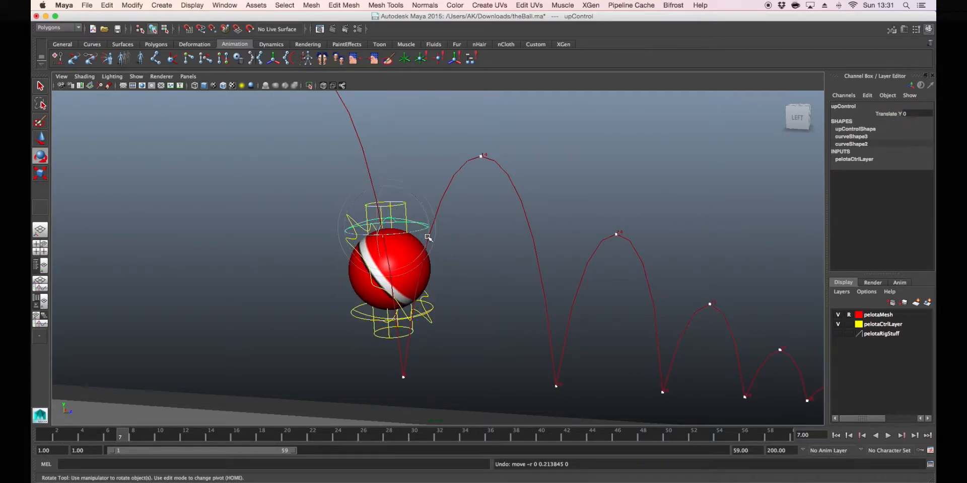
Step: At frame 1, rotate the squash-and-stretch orient control to about -2.9 degrees in X in the left view and key its rotation
{"action": "key", "text": "alt+shift+v"}
{"action": "middle_click_drag", "start_coordinate": [285, 240], "coordinate": [312, 410], "text": "alt"}
{"action": "left_click", "coordinate": [418, 225]}
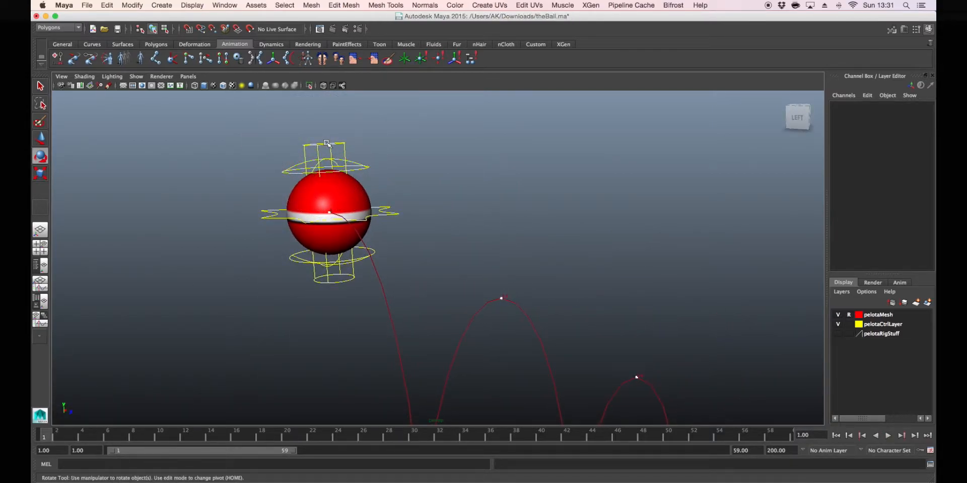
{"action": "left_click", "coordinate": [326, 143]}
{"action": "middle_click_drag", "start_coordinate": [438, 199], "coordinate": [421, 223]}
{"action": "key", "text": "space"}
{"action": "left_click_drag", "start_coordinate": [422, 235], "coordinate": [385, 227]}
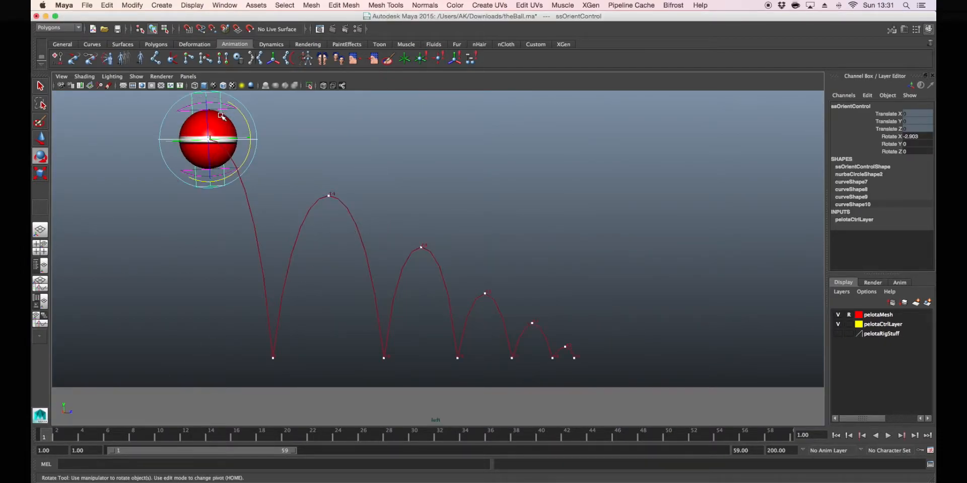
{"action": "key", "text": "shift+e"}
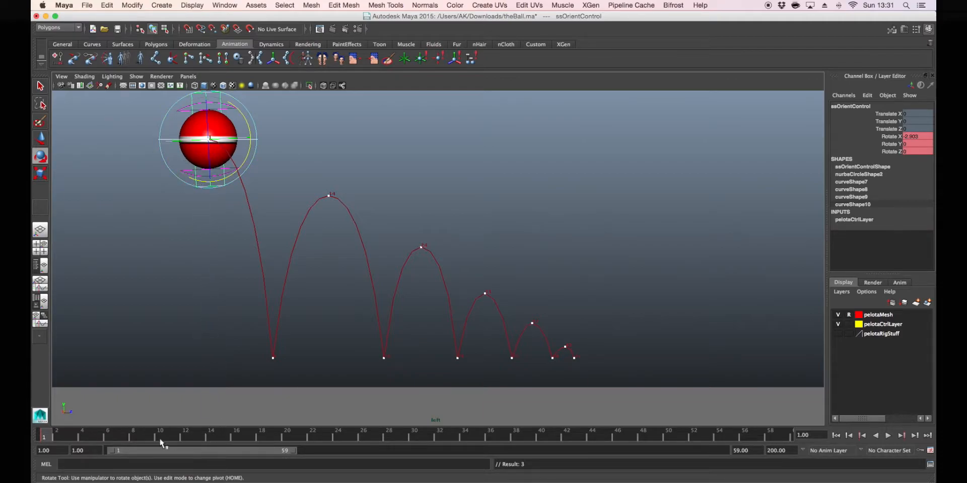
Step: Key the orient control's rotation at frames 8 and 14 and return to the first frame
{"action": "left_click", "coordinate": [133, 436]}
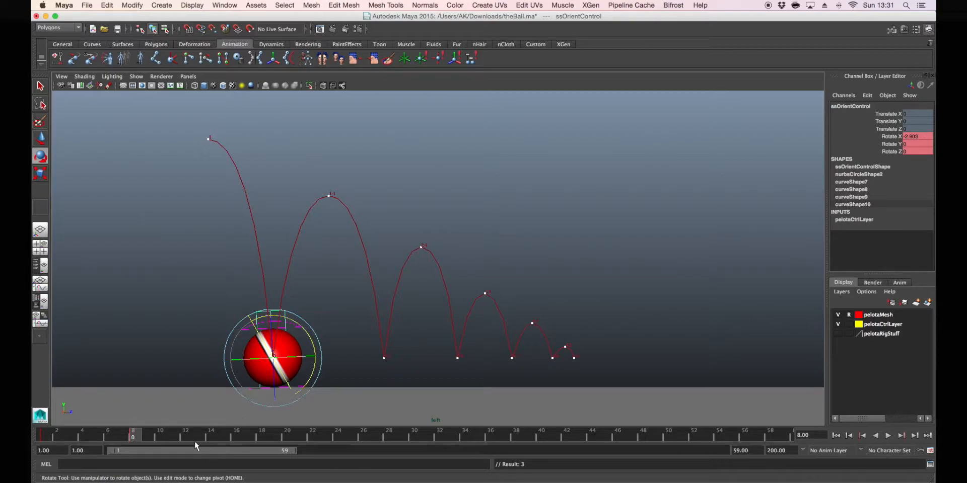
{"action": "left_click", "coordinate": [211, 437]}
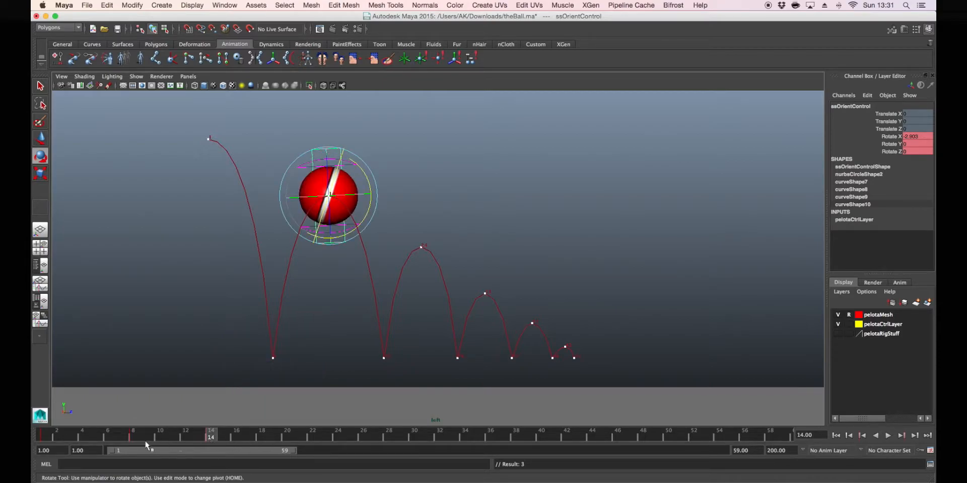
{"action": "left_click_drag", "start_coordinate": [129, 433], "coordinate": [33, 432]}
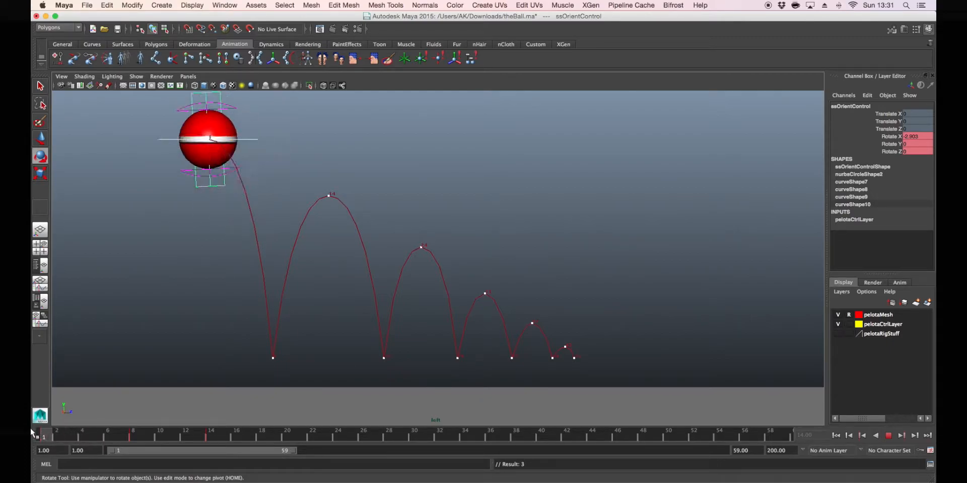
Step: Rotate the orient control to about -10.9 degrees in X at frame 7, key it, and shift that key to frame 6
{"action": "left_click", "coordinate": [133, 433]}
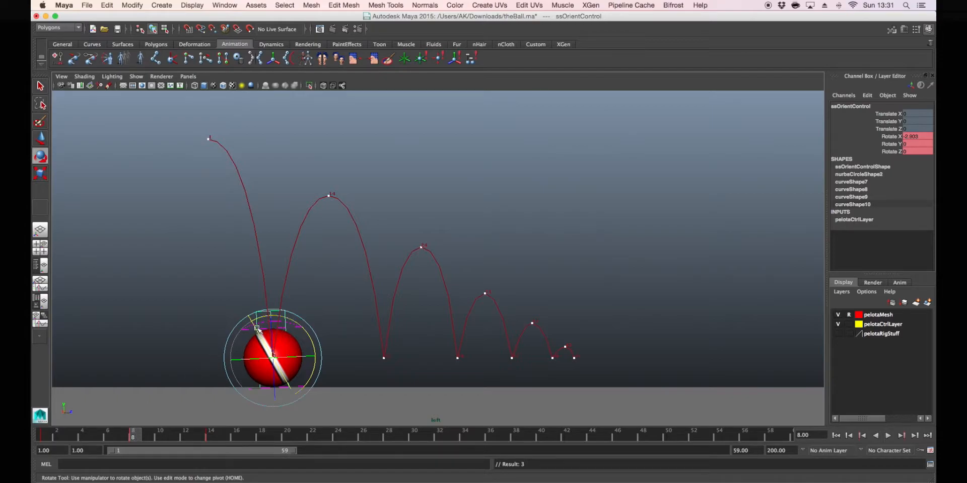
{"action": "left_click_drag", "start_coordinate": [127, 442], "coordinate": [128, 439]}
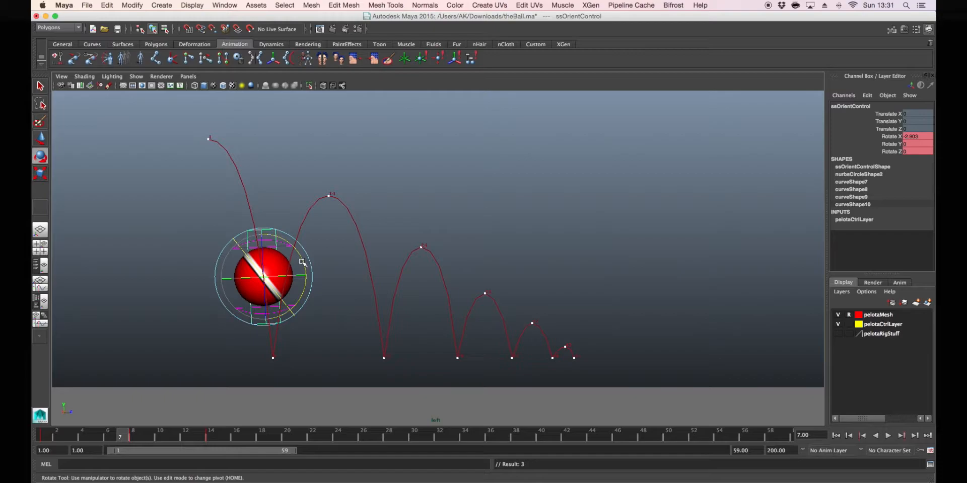
{"action": "left_click_drag", "start_coordinate": [302, 262], "coordinate": [302, 256]}
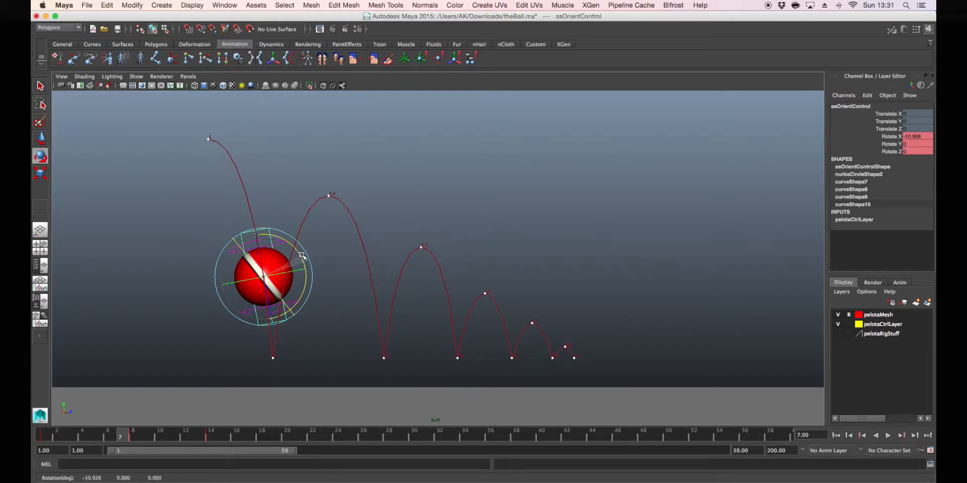
{"action": "left_click_drag", "start_coordinate": [302, 256], "coordinate": [302, 256]}
{"action": "key", "text": "shift+e"}
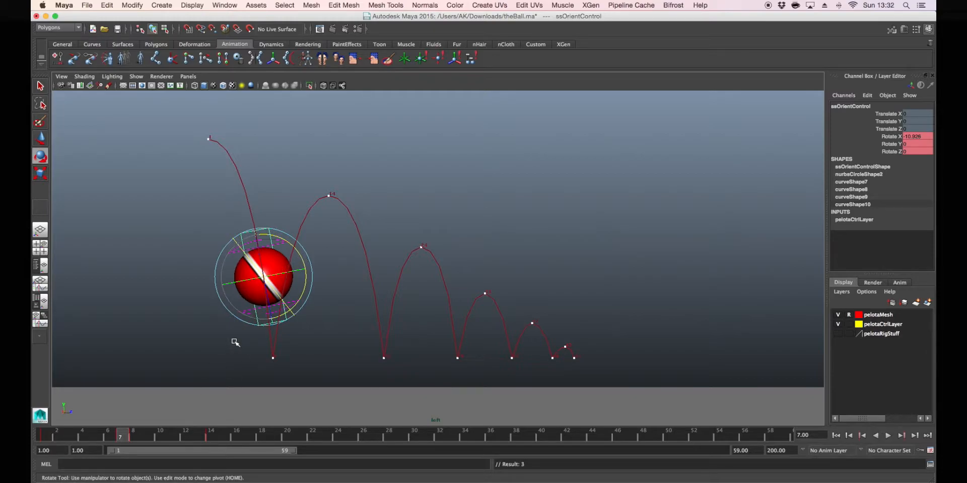
{"action": "left_click", "coordinate": [121, 437], "text": "shift"}
Step: Key the orient control at about 17.3 degrees in X at frame 10 and set its X rotation to 0 at frame 14
{"action": "left_click_drag", "start_coordinate": [121, 438], "coordinate": [160, 436]}
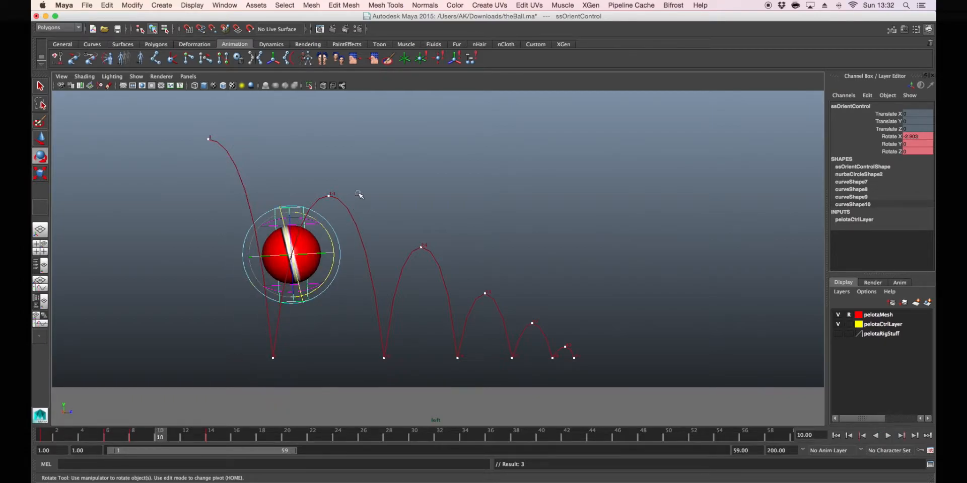
{"action": "left_click_drag", "start_coordinate": [333, 250], "coordinate": [335, 255]}
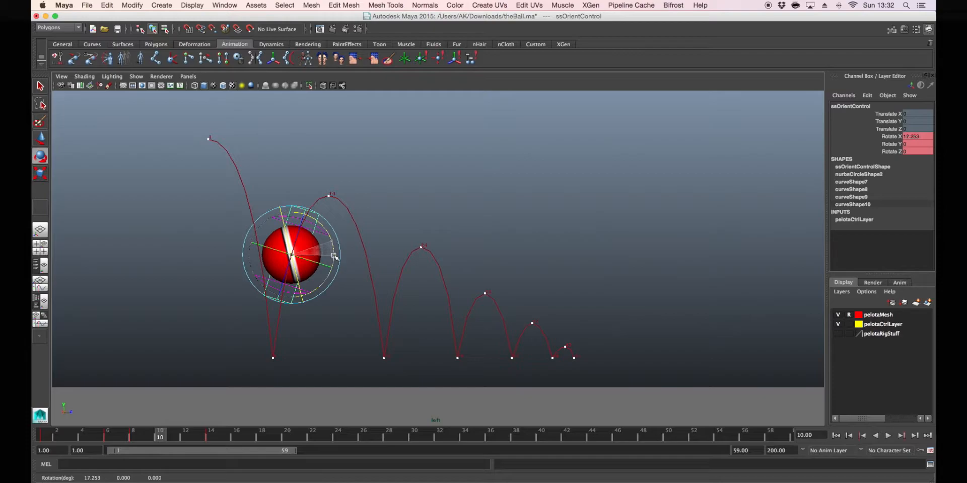
{"action": "key", "text": "s"}
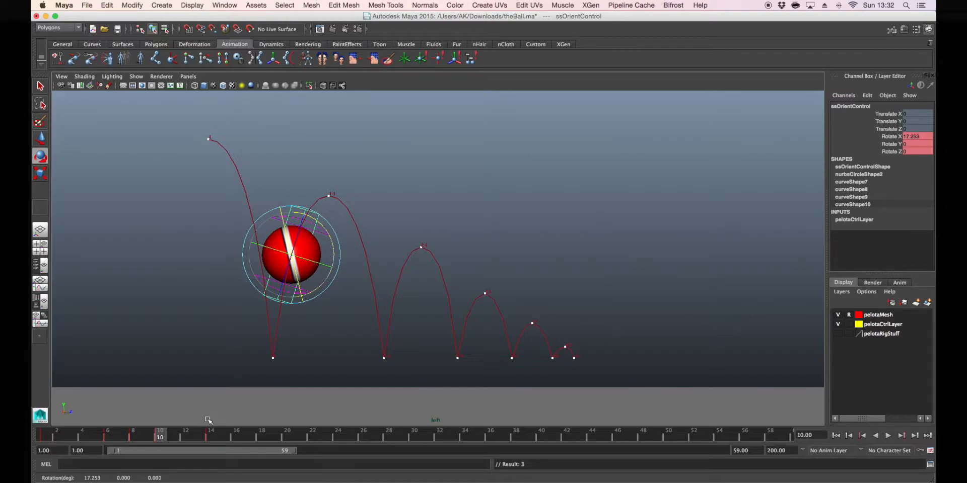
{"action": "left_click", "coordinate": [211, 438]}
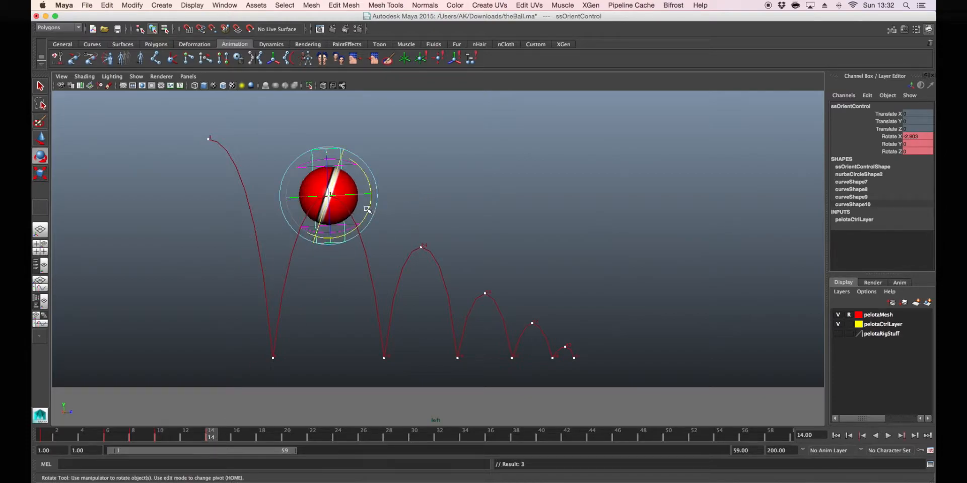
{"action": "left_click_drag", "start_coordinate": [368, 210], "coordinate": [369, 212]}
{"action": "left_click", "coordinate": [914, 137]}
{"action": "type", "text": "0"}
{"action": "key", "text": "Return"}
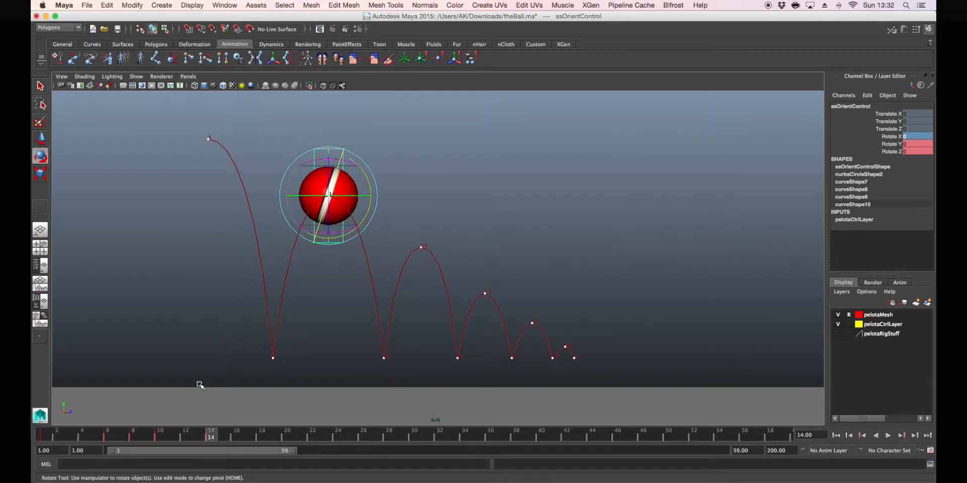
Step: At frame 18, rotate the orient control to about -13 degrees in X to follow the falling arc and key its rotation
{"action": "left_click_drag", "start_coordinate": [202, 443], "coordinate": [262, 436]}
{"action": "left_click_drag", "start_coordinate": [406, 242], "coordinate": [404, 236]}
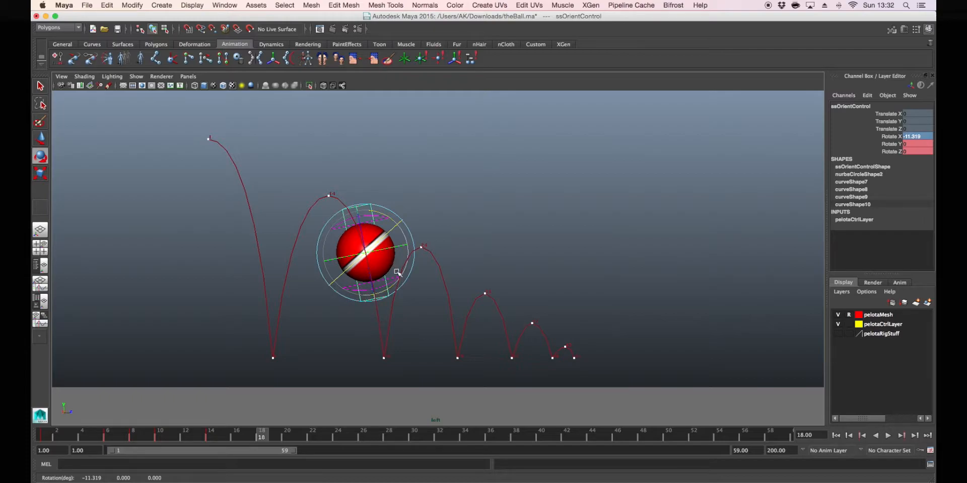
{"action": "left_click_drag", "start_coordinate": [401, 275], "coordinate": [404, 276]}
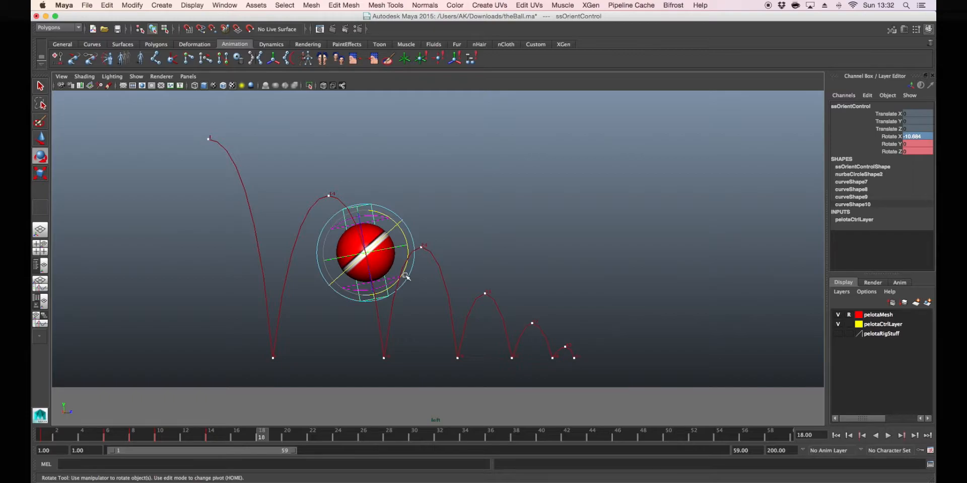
{"action": "left_click", "coordinate": [406, 276]}
{"action": "key", "text": "z"}
{"action": "left_click_drag", "start_coordinate": [397, 280], "coordinate": [398, 279]}
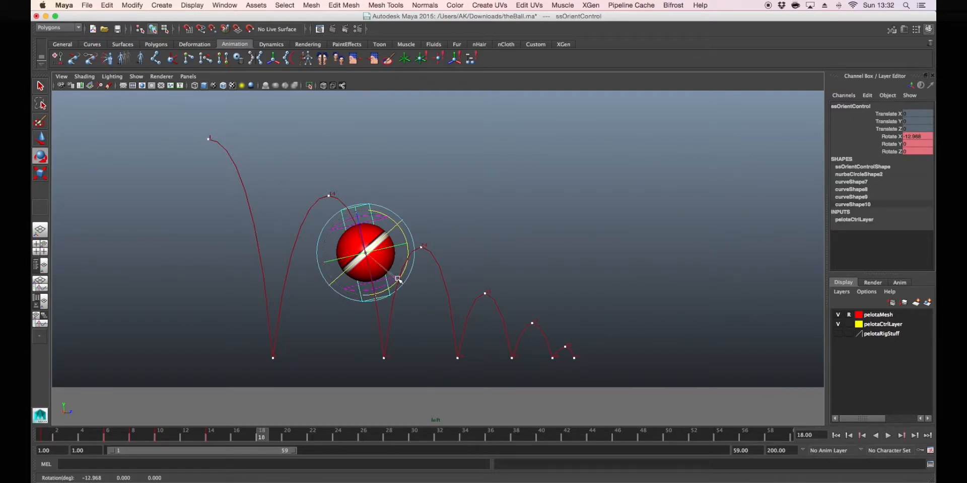
{"action": "key", "text": "shift+e"}
Step: Set the orient control's X rotation to 0 at frame 20, where the ball hits the ground
{"action": "left_click_drag", "start_coordinate": [261, 439], "coordinate": [290, 443]}
{"action": "left_click_drag", "start_coordinate": [174, 436], "coordinate": [289, 442]}
{"action": "double_click", "coordinate": [921, 136]}
{"action": "type", "text": "0"}
{"action": "key", "text": "Return"}
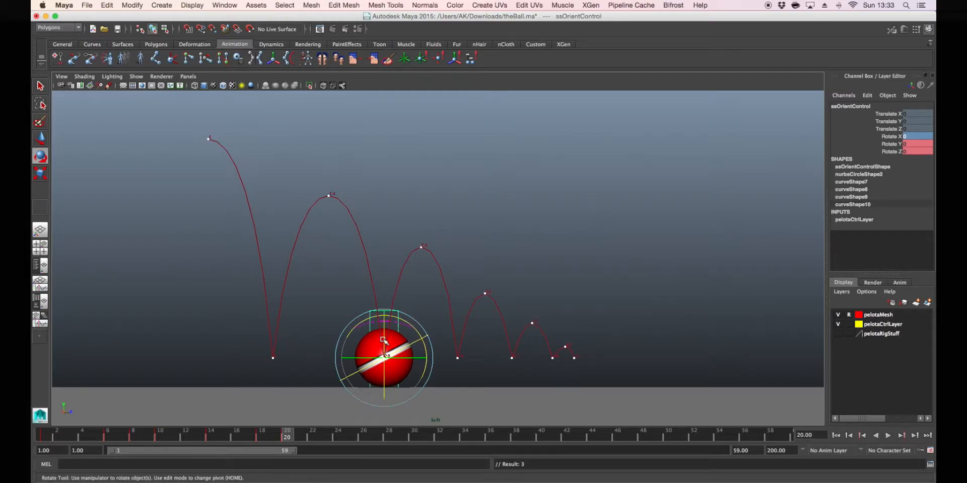
Step: Key the orient control's X rotation at about 17.4 degrees at frame 22 and at 0 at frame 24
{"action": "left_click_drag", "start_coordinate": [282, 442], "coordinate": [312, 442]}
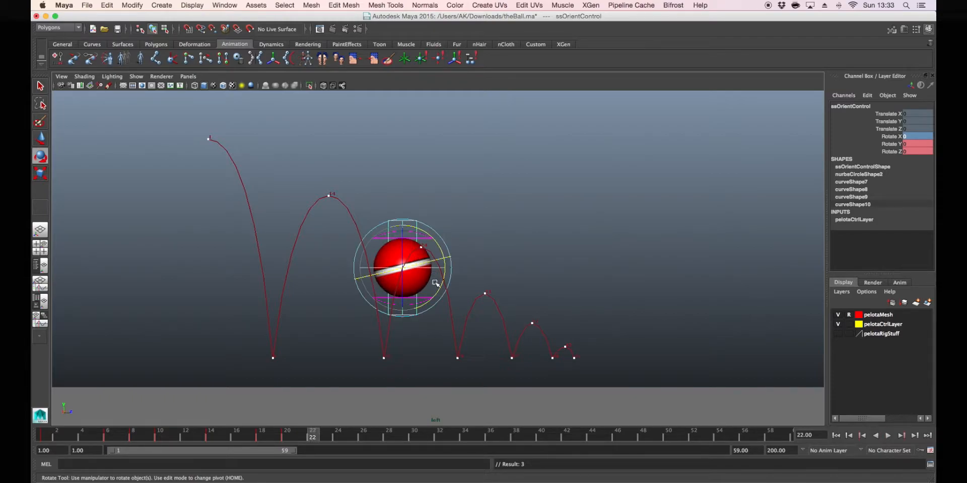
{"action": "left_click_drag", "start_coordinate": [438, 292], "coordinate": [424, 305]}
{"action": "key", "text": "s"}
{"action": "left_click", "coordinate": [336, 434]}
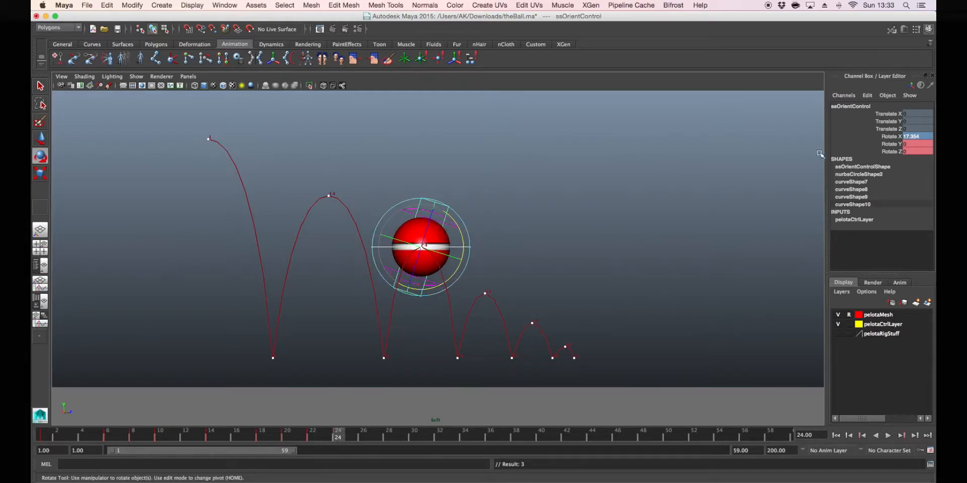
{"action": "left_click", "coordinate": [907, 137]}
{"action": "type", "text": "0"}
{"action": "key", "text": "Return"}
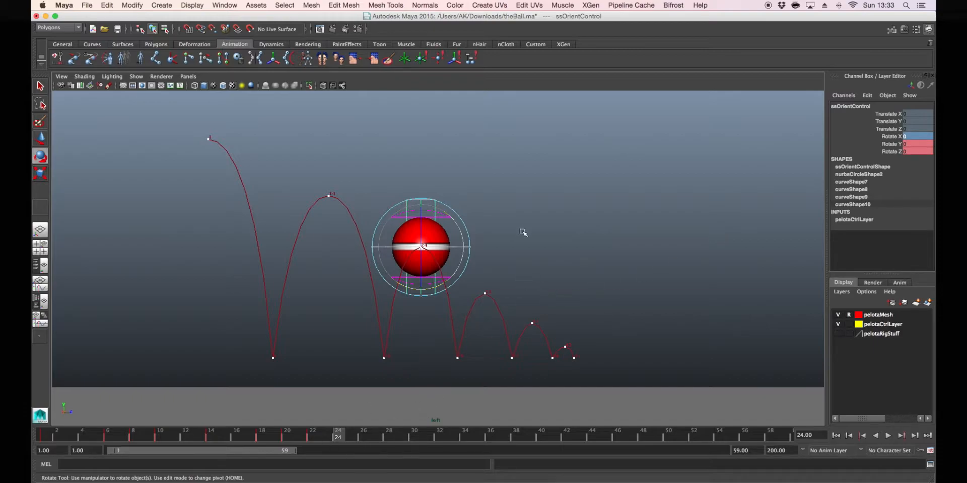
{"action": "key", "text": "s"}
Step: Key the orient control's X rotation at about -15.5 degrees at frame 26 and at 0 at frame 28
{"action": "left_click", "coordinate": [361, 435]}
{"action": "left_click_drag", "start_coordinate": [384, 436], "coordinate": [363, 437]}
{"action": "left_click_drag", "start_coordinate": [479, 255], "coordinate": [474, 245]}
{"action": "key", "text": "s"}
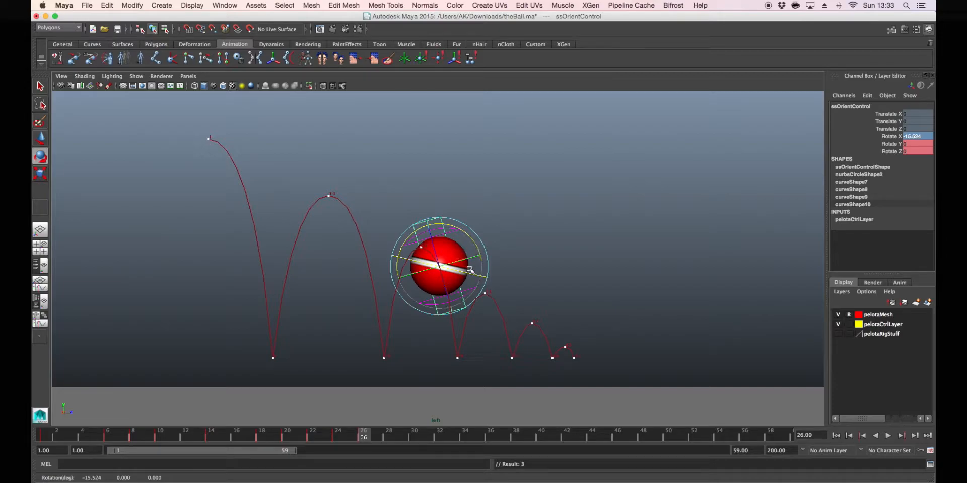
{"action": "left_click", "coordinate": [390, 438]}
{"action": "type", "text": "0"}
{"action": "key", "text": "Return"}
{"action": "key", "text": "s"}
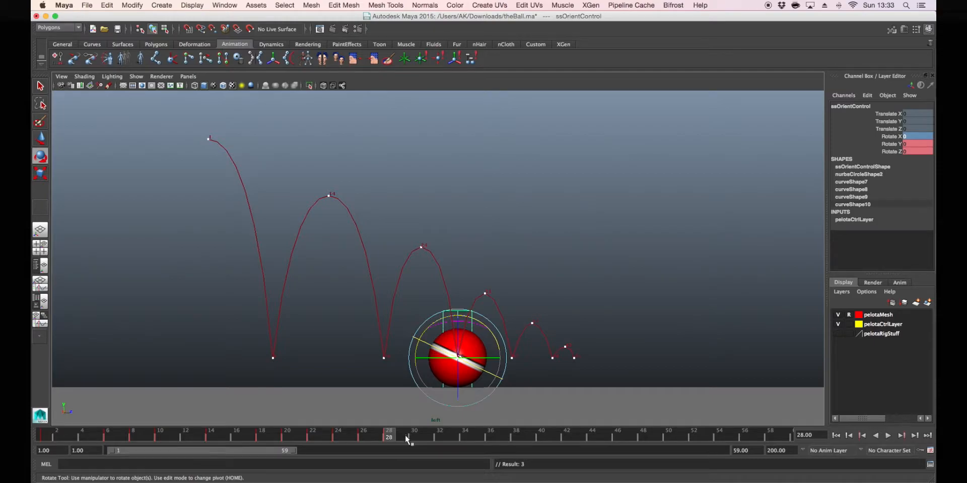
Step: Rotate the orient control to about 13 degrees in X at frame 30 and set its X rotation to 0 at frame 31
{"action": "left_click_drag", "start_coordinate": [396, 438], "coordinate": [413, 439]}
{"action": "left_click", "coordinate": [431, 318]}
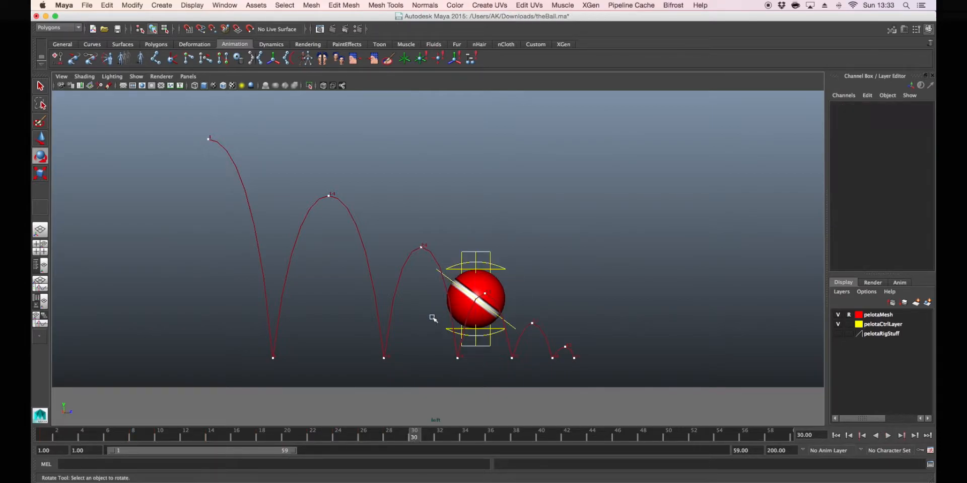
{"action": "left_click", "coordinate": [452, 327]}
{"action": "mouse_move", "coordinate": [441, 327]}
{"action": "left_mouse_down"}
{"action": "mouse_move", "coordinate": [433, 312]}
{"action": "mouse_move", "coordinate": [434, 320]}
{"action": "left_mouse_up"}
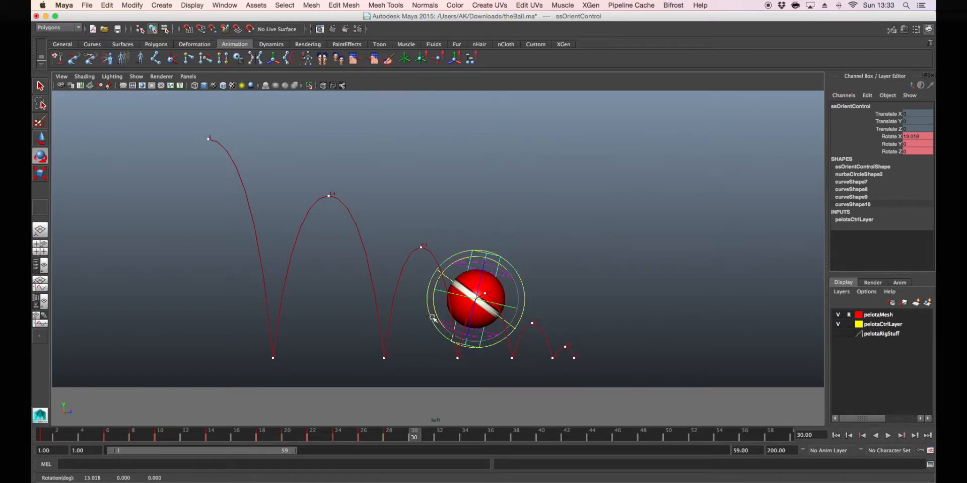
{"action": "left_click", "coordinate": [431, 436]}
{"action": "double_click", "coordinate": [913, 136]}
{"action": "type", "text": "0"}
{"action": "key", "text": "Return"}
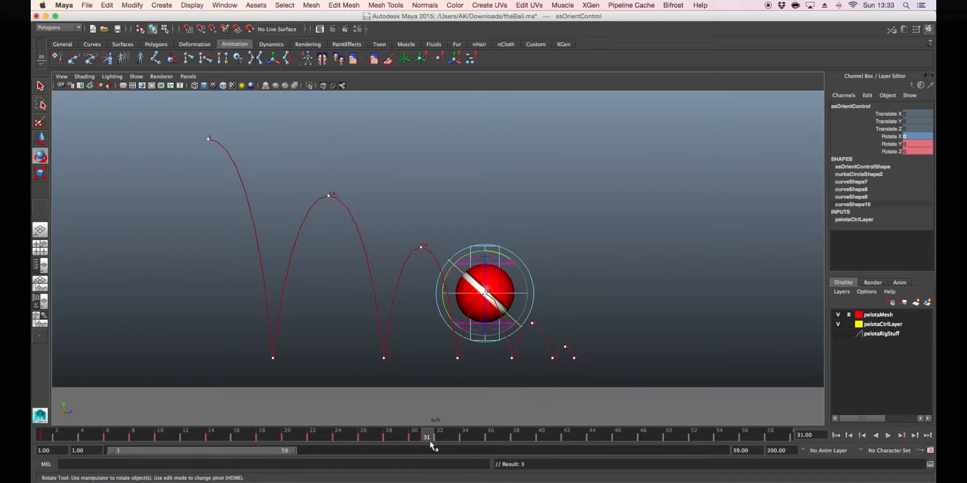
Step: At frame 32, rotate the orient control to about -12.75 degrees in X and key it
{"action": "left_click", "coordinate": [442, 434]}
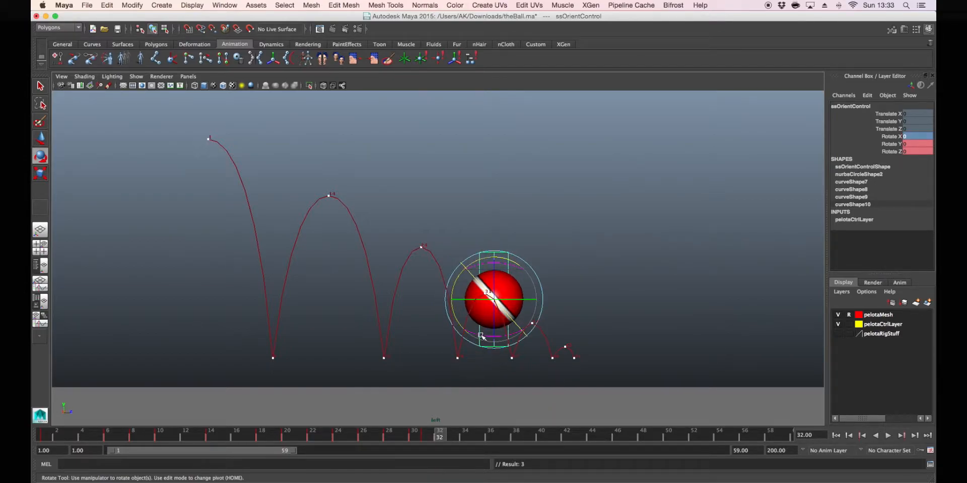
{"action": "left_click_drag", "start_coordinate": [466, 332], "coordinate": [474, 336]}
{"action": "key", "text": "s"}
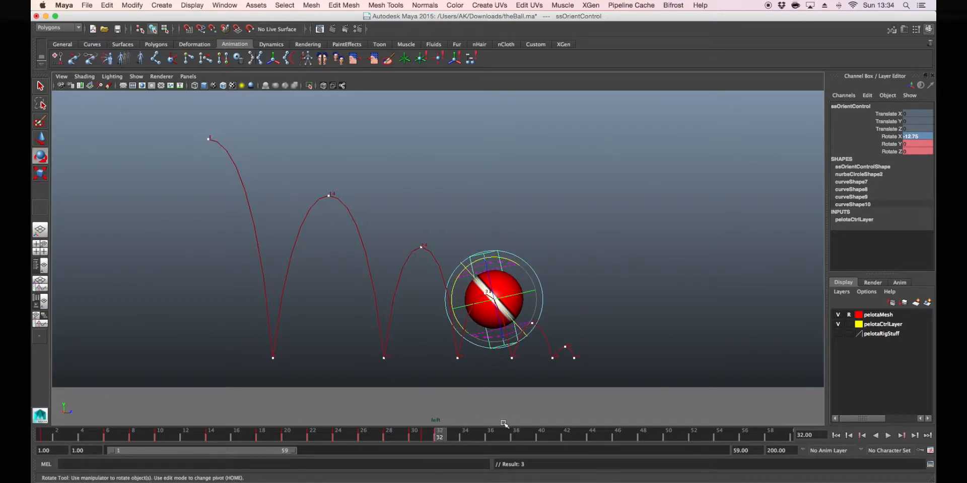
Step: Set the orient control's X rotation to 0 at frame 34, where the ball touches the ground
{"action": "key", "text": "alt+v"}
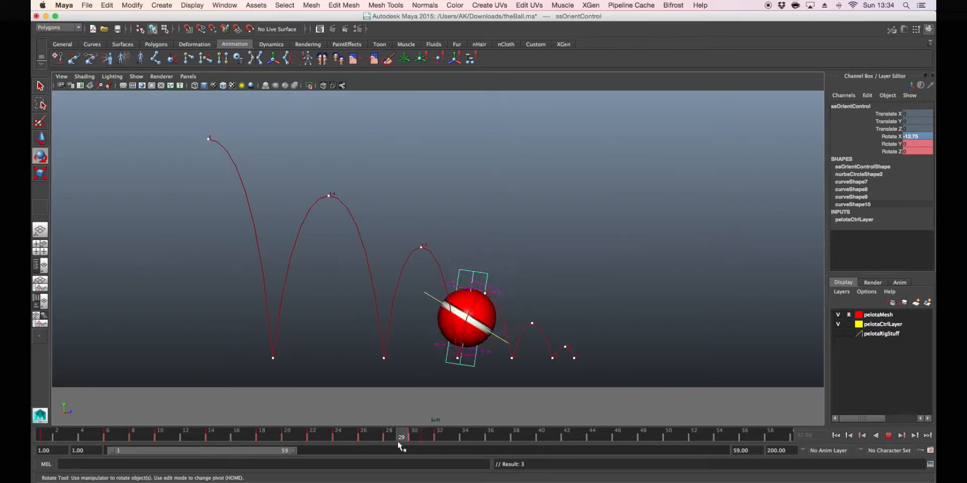
{"action": "left_click_drag", "start_coordinate": [430, 442], "coordinate": [461, 442]}
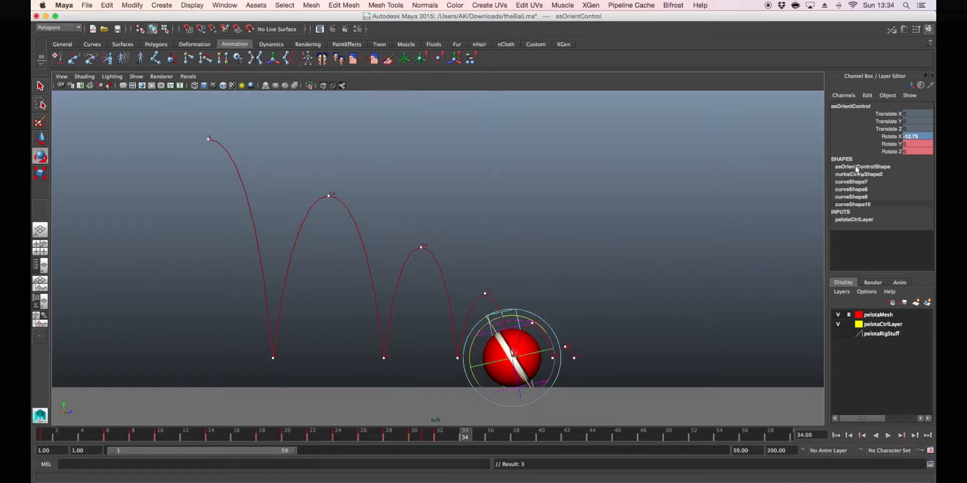
{"action": "double_click", "coordinate": [913, 134]}
{"action": "type", "text": "0"}
{"action": "key", "text": "Return"}
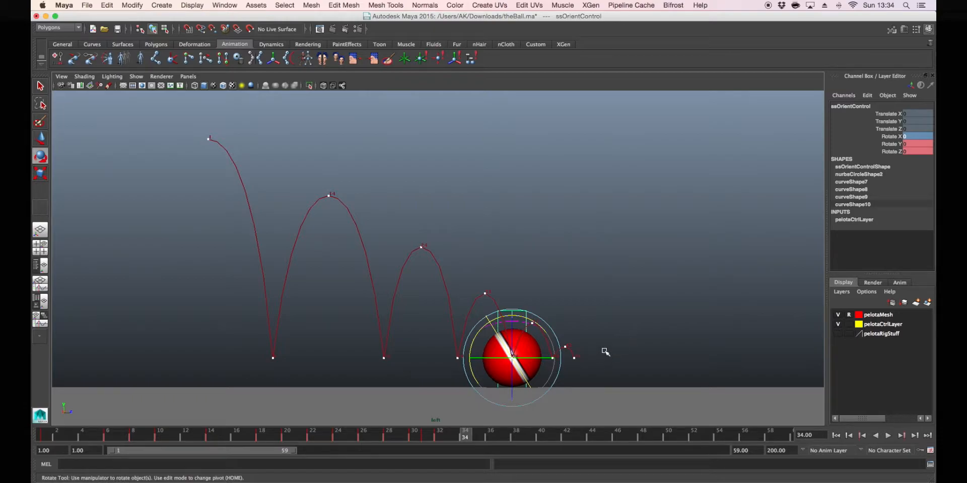
Step: Rotate the orient control to about 14.4 degrees in X at frame 36 and key its X rotation at 0 at frame 37
{"action": "mouse_move", "coordinate": [481, 439]}
{"action": "left_mouse_down"}
{"action": "mouse_move", "coordinate": [492, 440]}
{"action": "mouse_move", "coordinate": [466, 440]}
{"action": "mouse_move", "coordinate": [502, 436]}
{"action": "mouse_move", "coordinate": [465, 440]}
{"action": "mouse_move", "coordinate": [502, 437]}
{"action": "mouse_move", "coordinate": [491, 438]}
{"action": "left_mouse_up"}
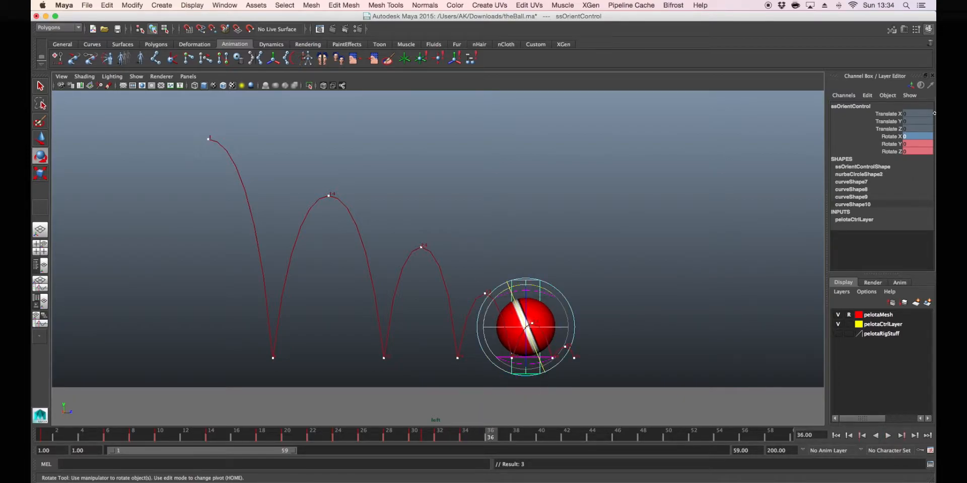
{"action": "left_click_drag", "start_coordinate": [486, 332], "coordinate": [482, 325]}
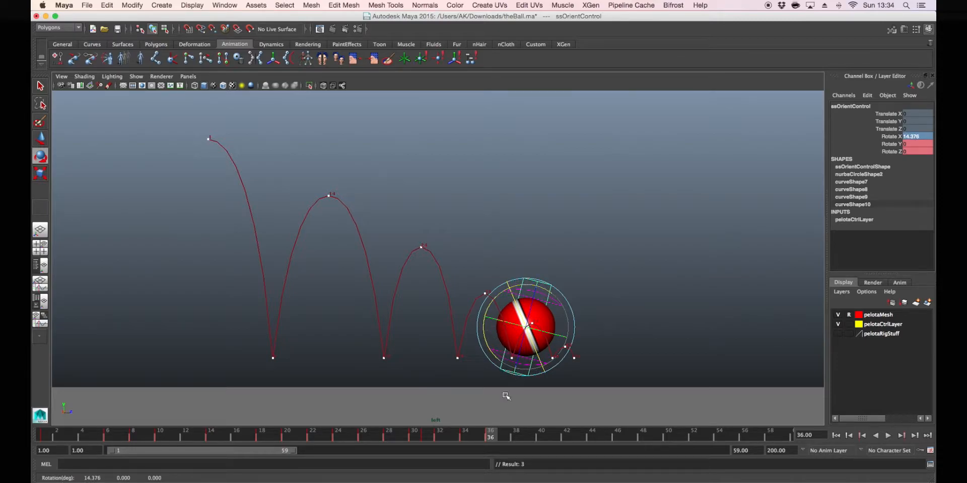
{"action": "left_click", "coordinate": [504, 434]}
{"action": "left_click", "coordinate": [914, 137]}
{"action": "type", "text": "0"}
{"action": "key", "text": "Return"}
{"action": "key", "text": "s"}
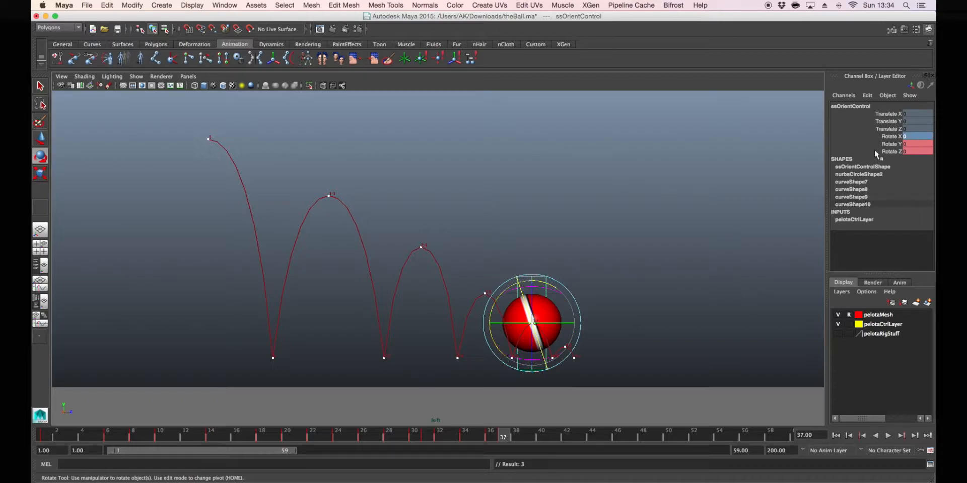
Step: Key the orient control's X rotation at about -13.3 degrees at frame 38 and set it to 0 at frame 40
{"action": "left_click", "coordinate": [516, 437]}
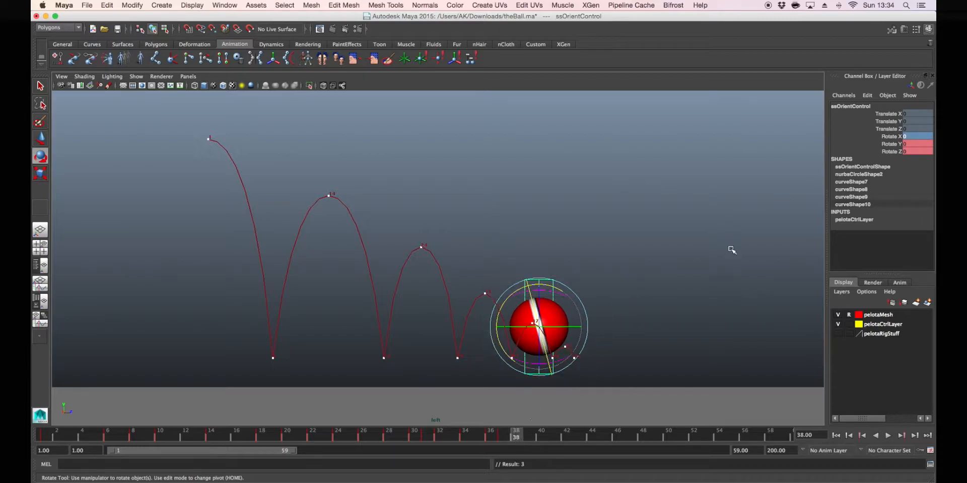
{"action": "left_click", "coordinate": [891, 137]}
{"action": "middle_click_drag", "start_coordinate": [647, 216], "coordinate": [632, 214]}
{"action": "key", "text": "s"}
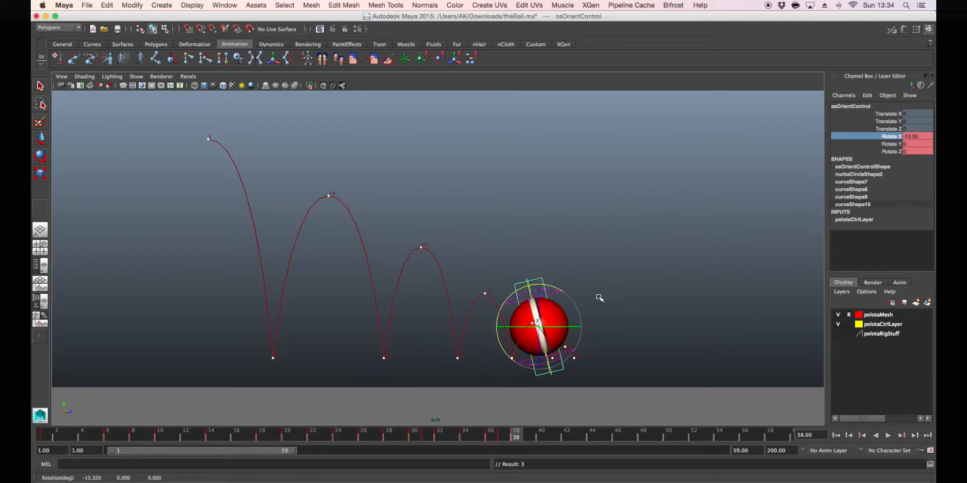
{"action": "left_click_drag", "start_coordinate": [522, 438], "coordinate": [542, 435]}
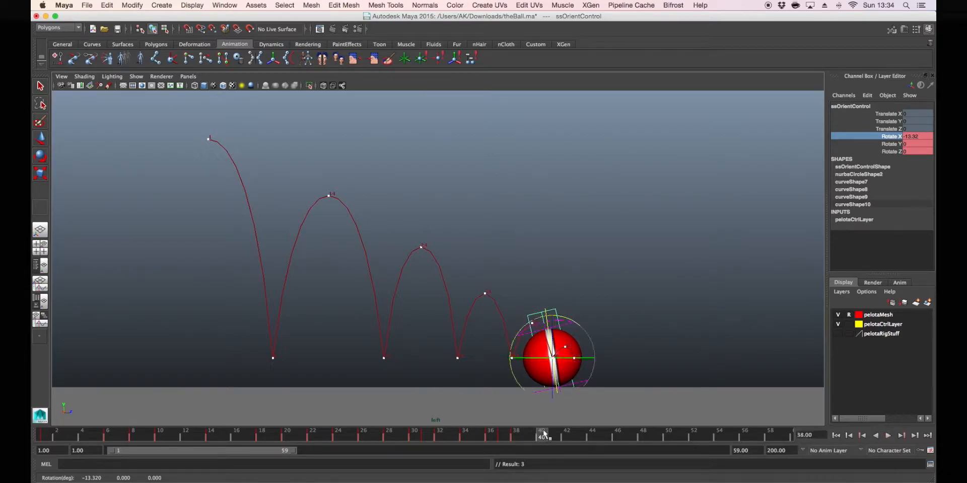
{"action": "left_click", "coordinate": [921, 137]}
{"action": "type", "text": "0"}
{"action": "key", "text": "Return"}
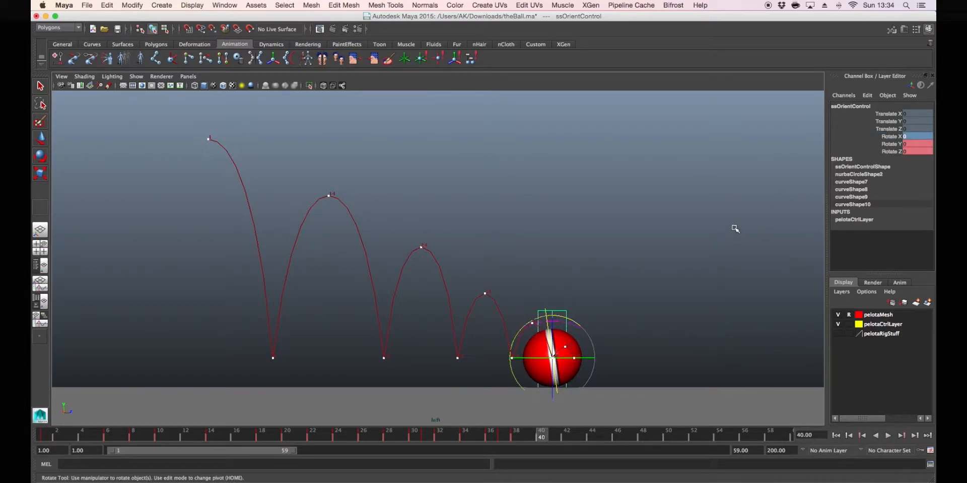
Step: Reselect the orient control and review how its rotation follows the motion arc around frames 39 and 40
{"action": "left_click_drag", "start_coordinate": [560, 436], "coordinate": [541, 443]}
{"action": "key", "text": "e"}
{"action": "left_click", "coordinate": [597, 322]}
{"action": "left_click", "coordinate": [559, 385]}
{"action": "mouse_move", "coordinate": [536, 434]}
{"action": "left_mouse_down"}
{"action": "mouse_move", "coordinate": [624, 436]}
{"action": "mouse_move", "coordinate": [517, 436]}
{"action": "mouse_move", "coordinate": [654, 435]}
{"action": "mouse_move", "coordinate": [478, 436]}
{"action": "mouse_move", "coordinate": [542, 436]}
{"action": "left_mouse_up"}
{"action": "left_click", "coordinate": [580, 437], "text": "shift"}
{"action": "key", "text": "e"}
{"action": "left_click", "coordinate": [557, 318]}
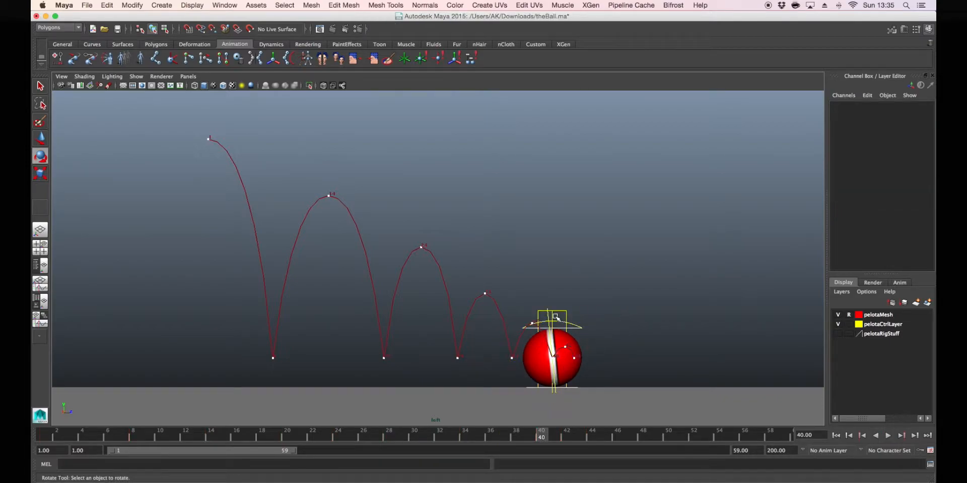
{"action": "left_click", "coordinate": [563, 311]}
{"action": "key", "text": "alt+v"}
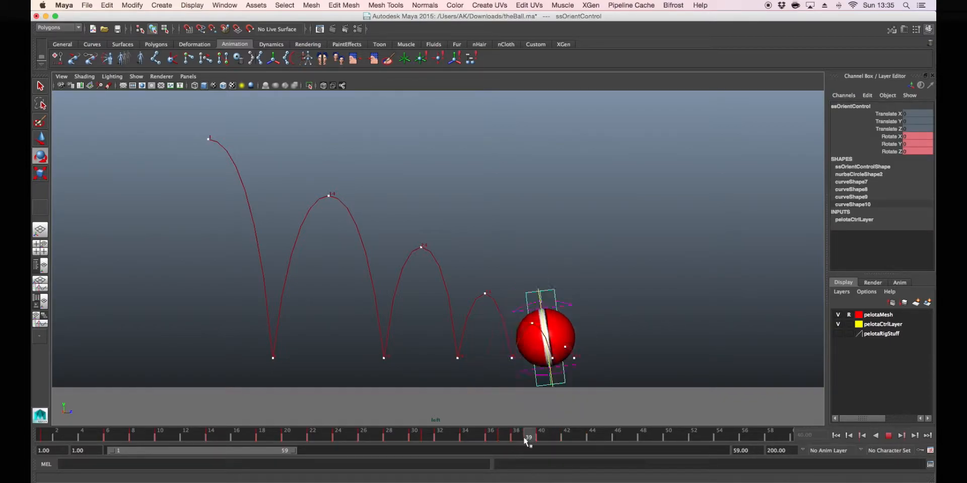